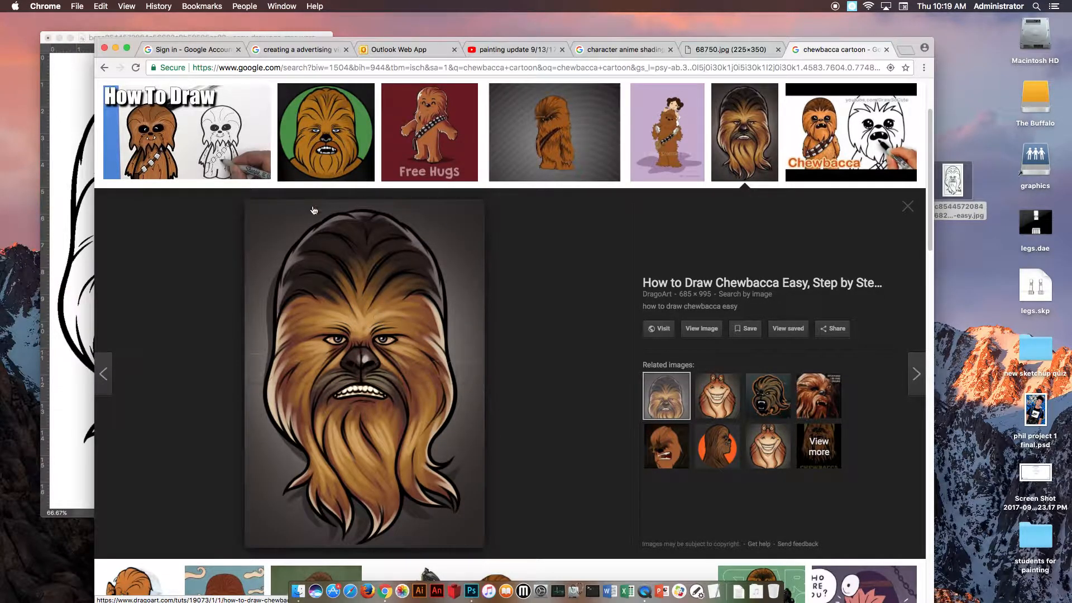
Minimize the browser window with the reference image, switch to Photoshop and lock the outlines layer
left_click(115, 49)
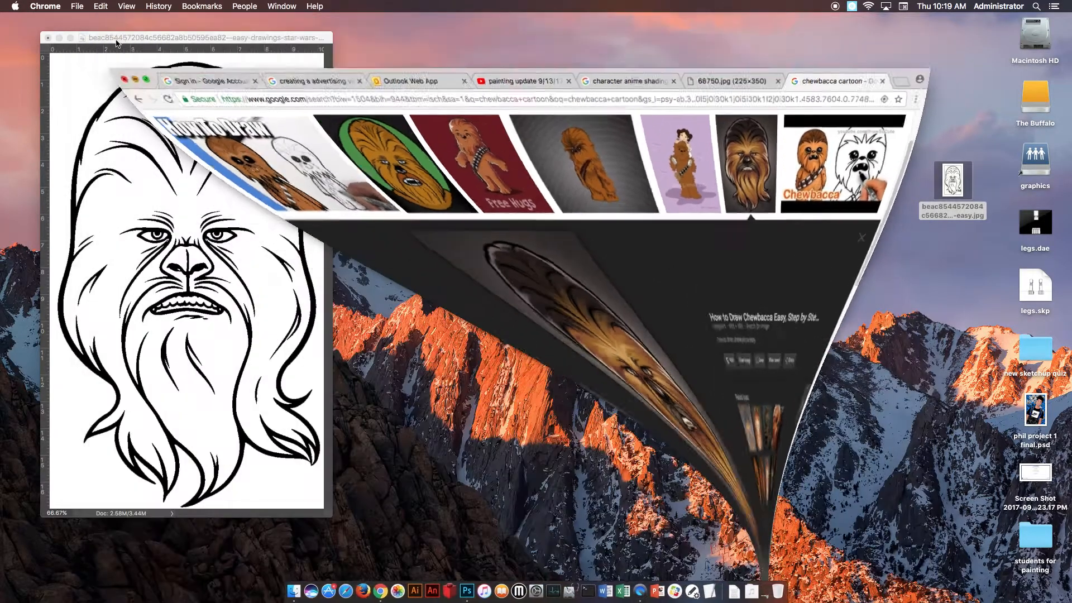
left_click_drag(761, 54, 595, 50)
left_click(578, 148)
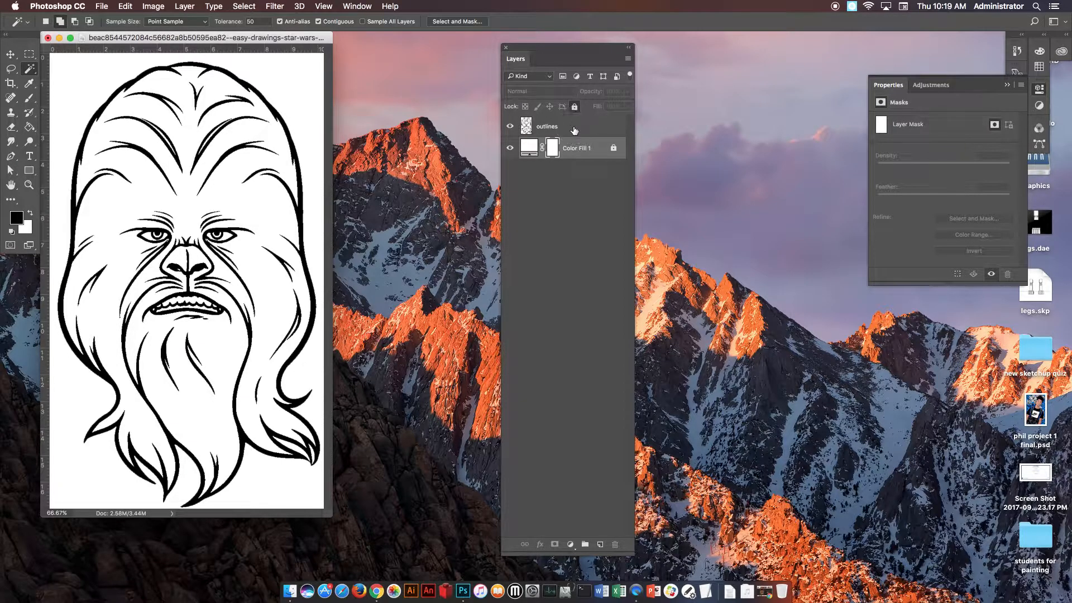
left_click(555, 127)
left_click(575, 107)
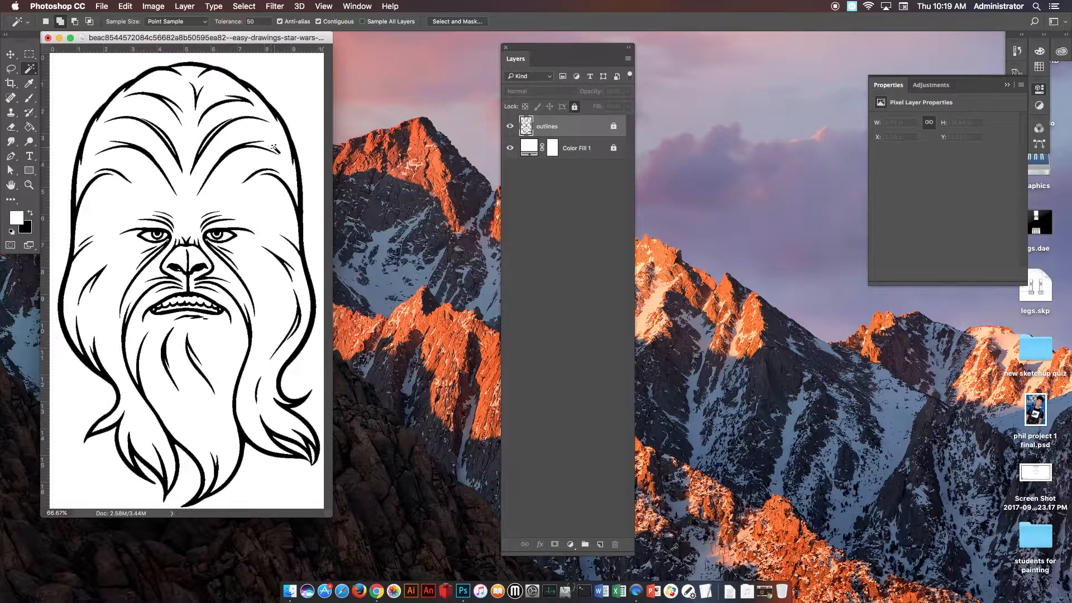
Select the character's fur areas with the Magic Wand and add a layer named face directly beneath the outlines layer
left_click_drag(30, 68, 62, 79)
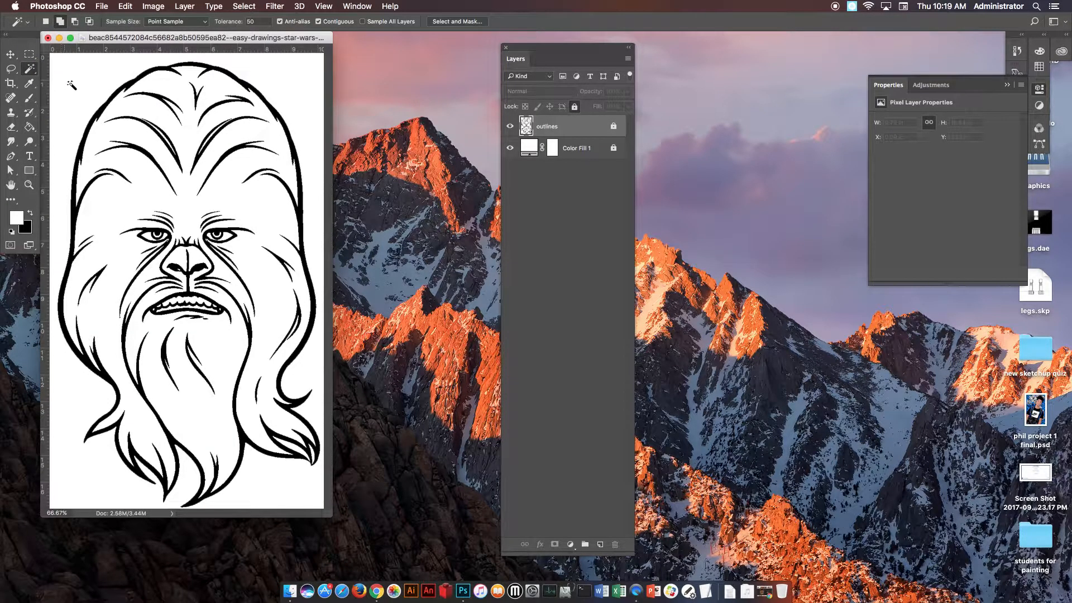
left_click(145, 183)
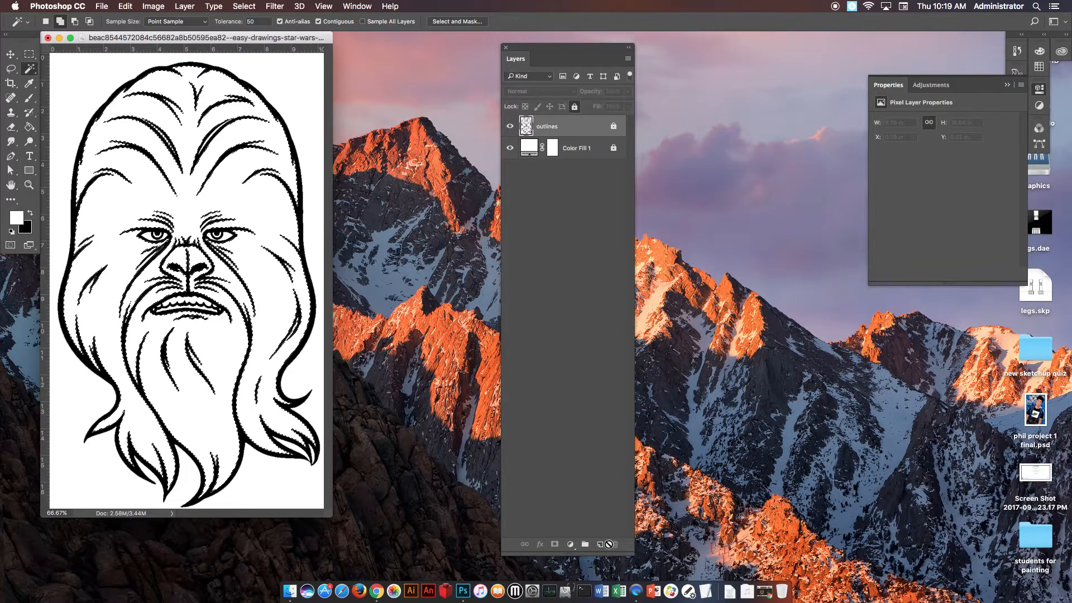
left_click(601, 543)
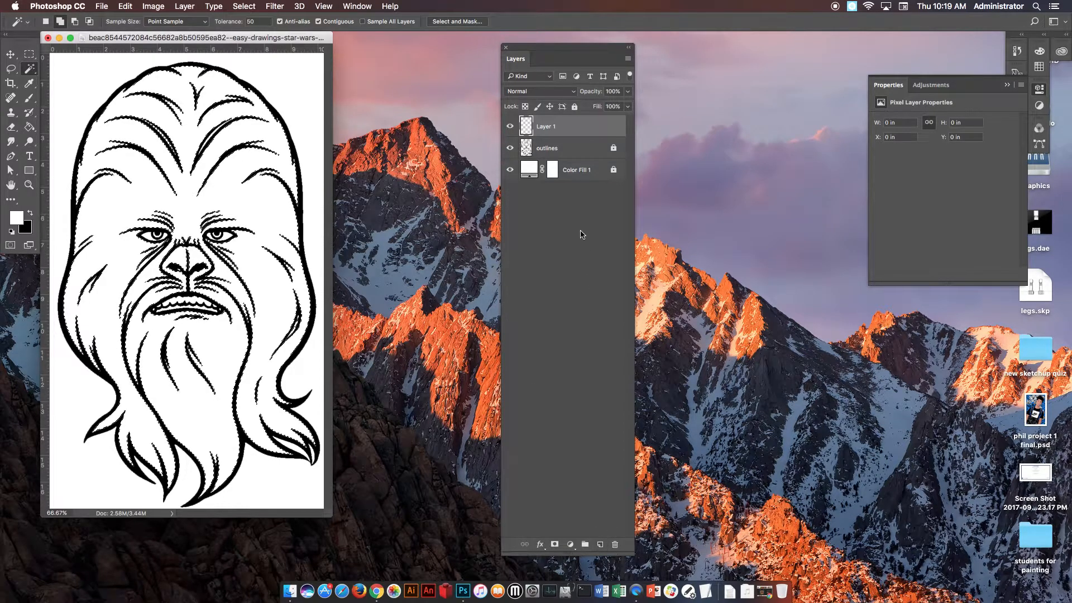
double_click(549, 126)
type("face")
key("Return")
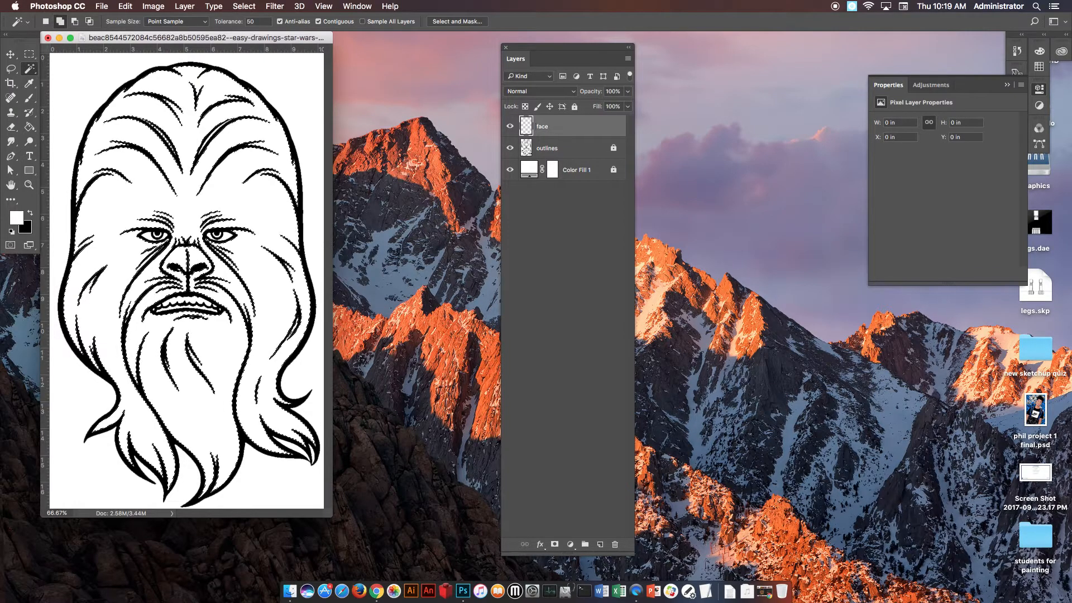
left_click(563, 127)
left_click_drag(563, 128, 565, 156)
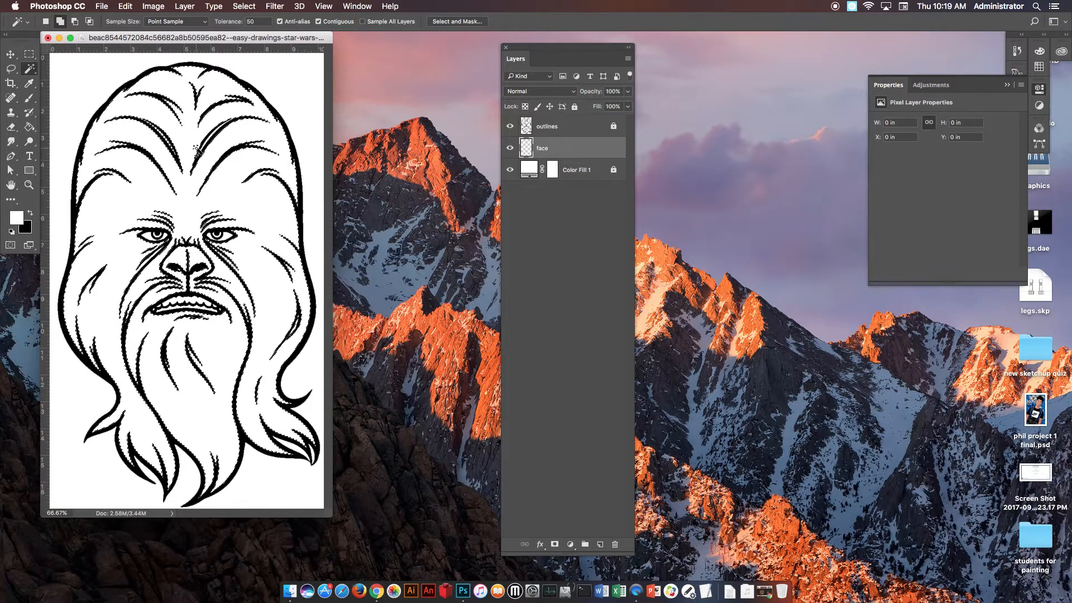
Choose the Brush tool and set the foreground color to a dark brown with a hue of 37°
left_click(30, 99)
left_click(49, 96)
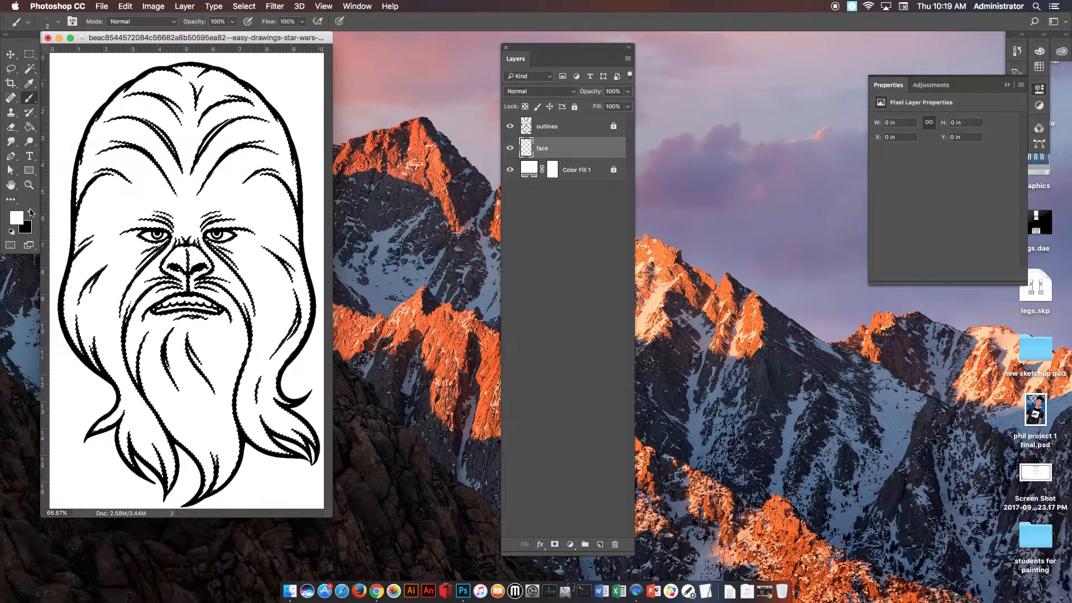
left_click(17, 217)
left_click(226, 327)
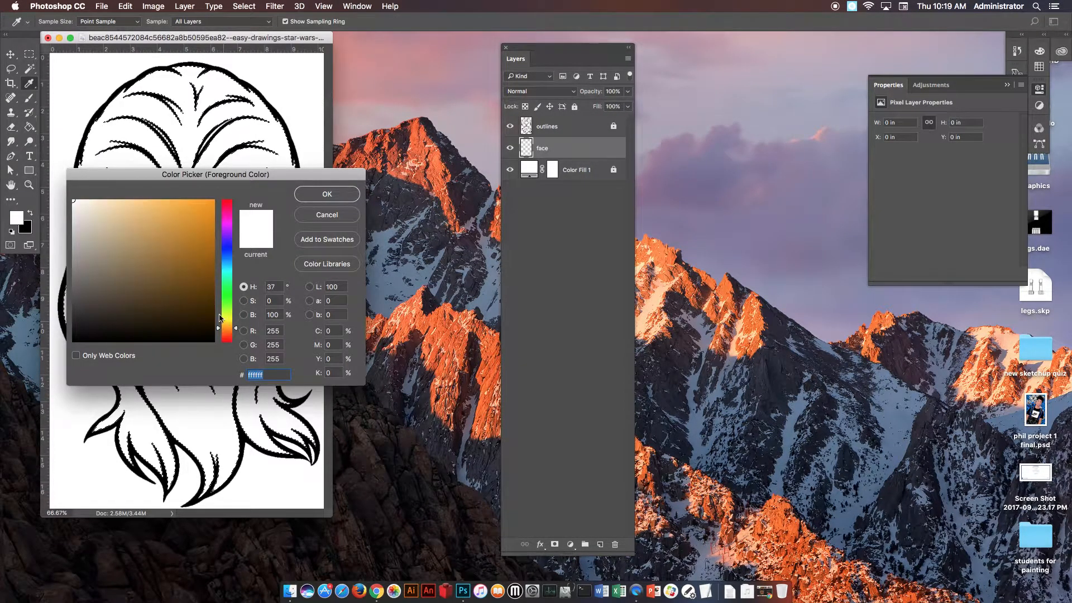
left_click(190, 285)
left_click(311, 196)
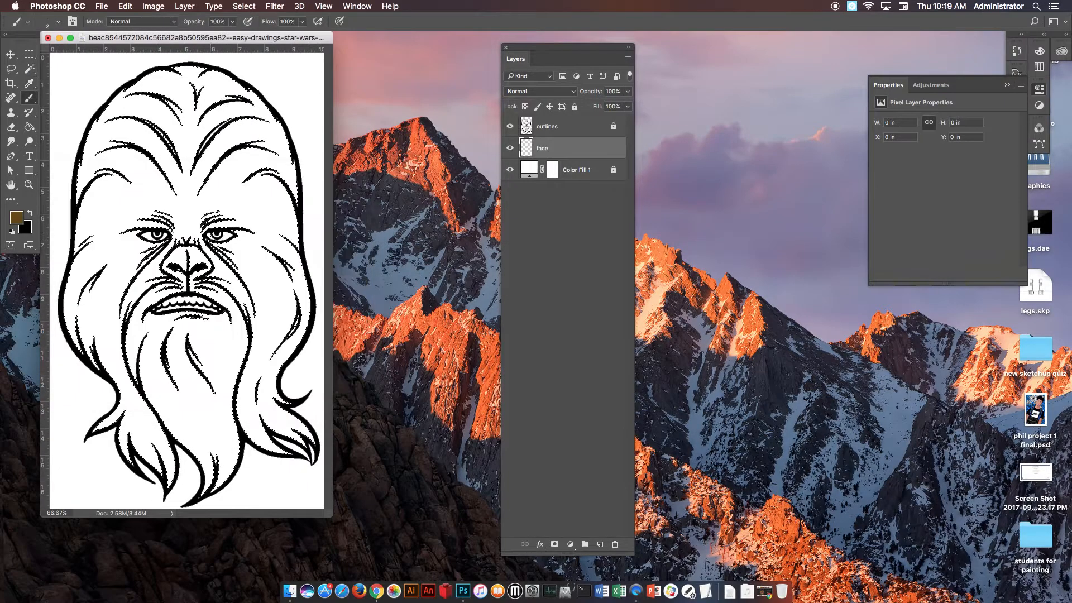
Paint all selected fur areas brown on the face layer with a 412 px brush and remove the selection
mouse_move(240, 186)
left_mouse_down()
mouse_move(203, 212)
mouse_move(262, 184)
mouse_move(151, 322)
left_mouse_up()
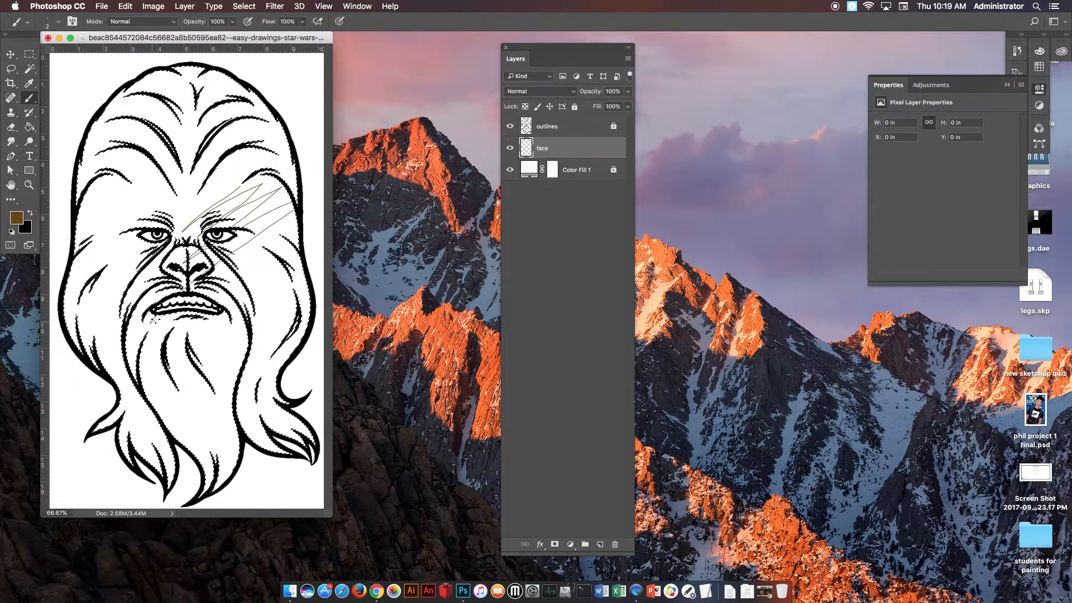
left_click(58, 22)
left_click_drag(84, 54, 114, 56)
mouse_move(192, 92)
left_mouse_down()
mouse_move(203, 88)
mouse_move(108, 145)
mouse_move(167, 268)
mouse_move(84, 391)
mouse_move(140, 464)
mouse_move(6, 463)
left_mouse_up()
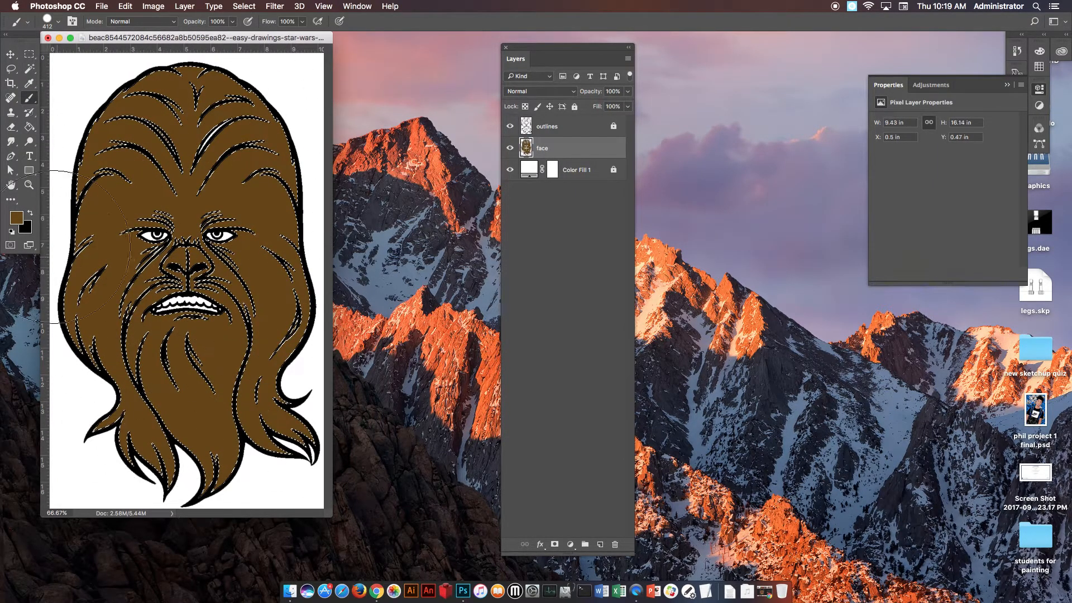
left_click(30, 126)
left_click(90, 140)
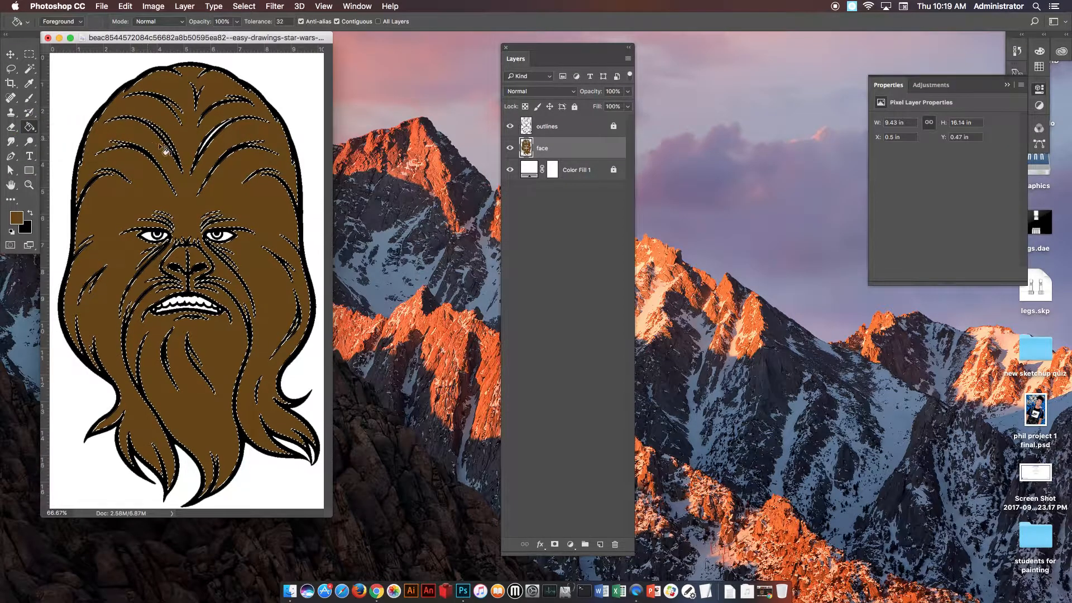
left_click(235, 5)
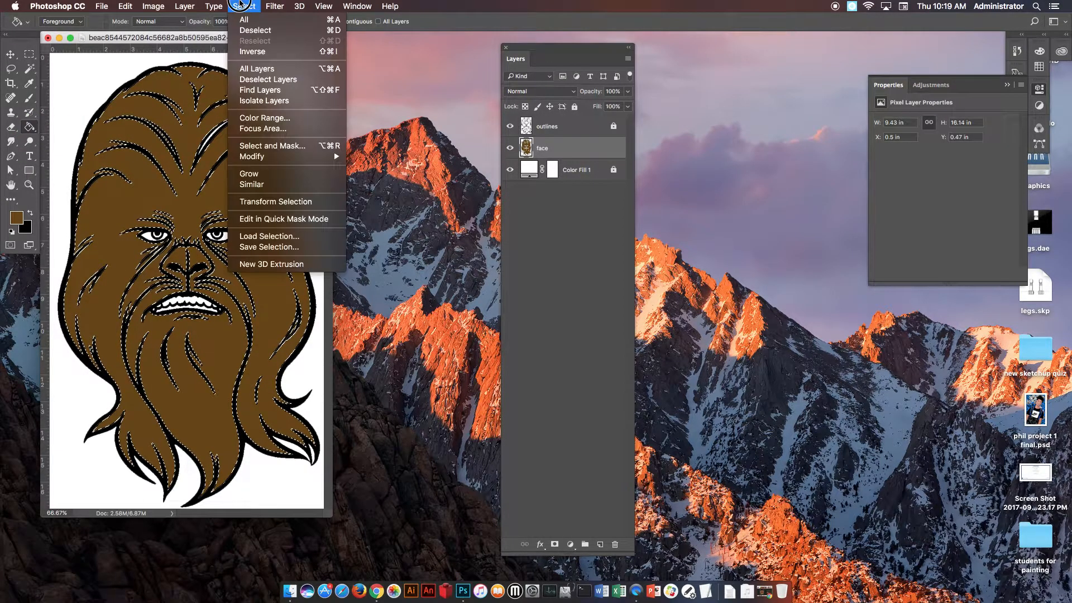
left_click(250, 30)
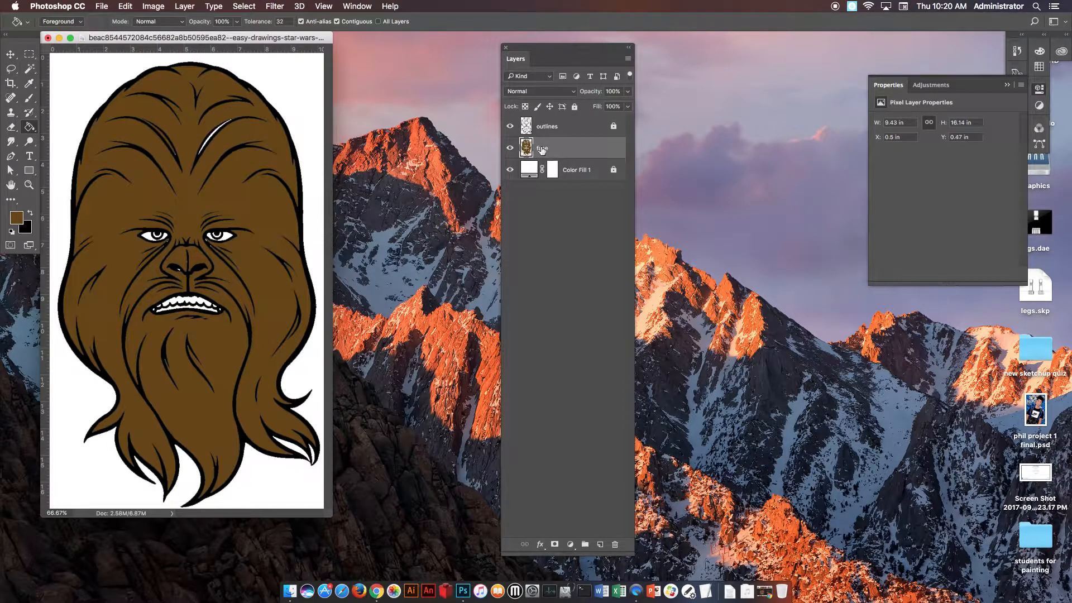
Cover the missed white gaps on the forehead and nose with brown, using a 108 px brush at 100% hardness
left_click(28, 98)
left_click(68, 97)
left_click(58, 22)
left_click_drag(91, 54, 100, 55)
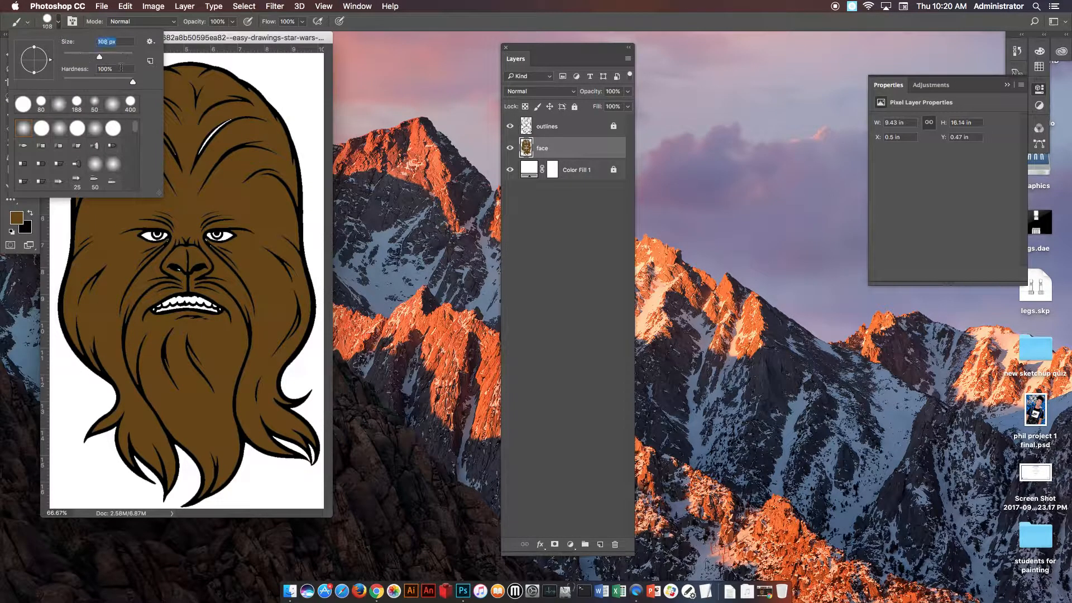
mouse_move(226, 125)
left_mouse_down()
mouse_move(210, 145)
mouse_move(170, 145)
mouse_move(179, 156)
left_mouse_up()
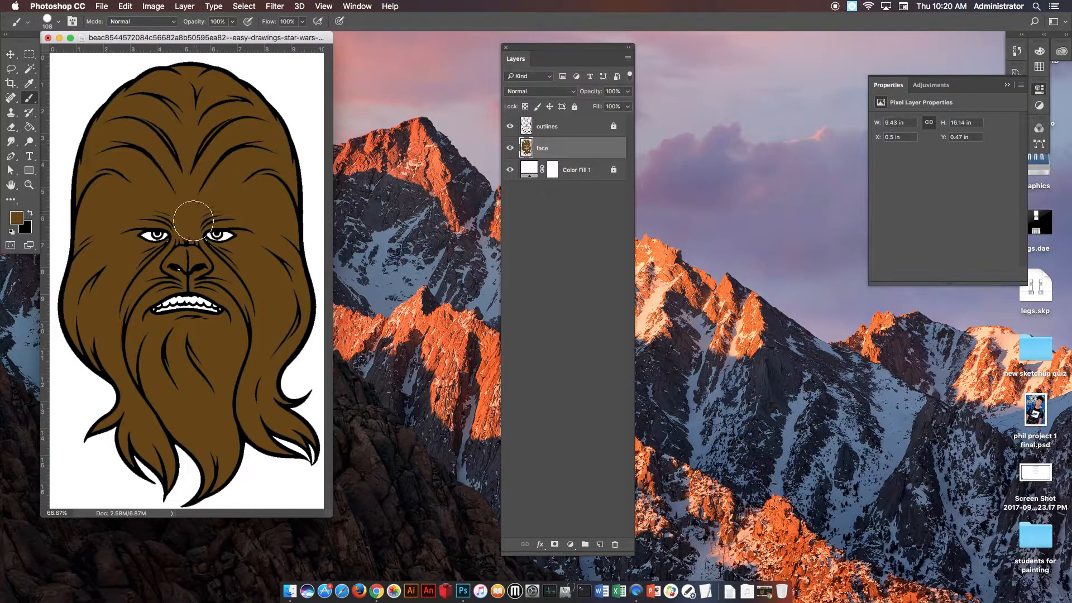
mouse_move(195, 258)
left_mouse_down()
mouse_move(177, 257)
mouse_move(209, 279)
left_mouse_up()
Add a layer named face highlights above face and outline jagged highlight shapes on the forehead and both cheeks with the Lasso
left_click(599, 544)
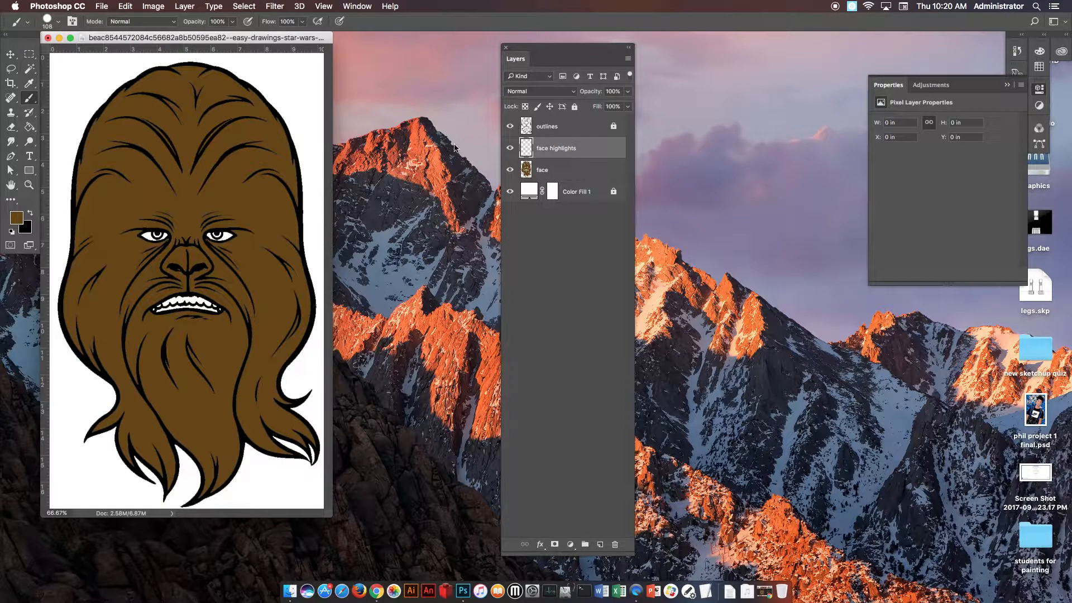
mouse_move(11, 68)
left_mouse_down()
mouse_move(50, 68)
mouse_move(59, 79)
mouse_move(66, 68)
left_mouse_up()
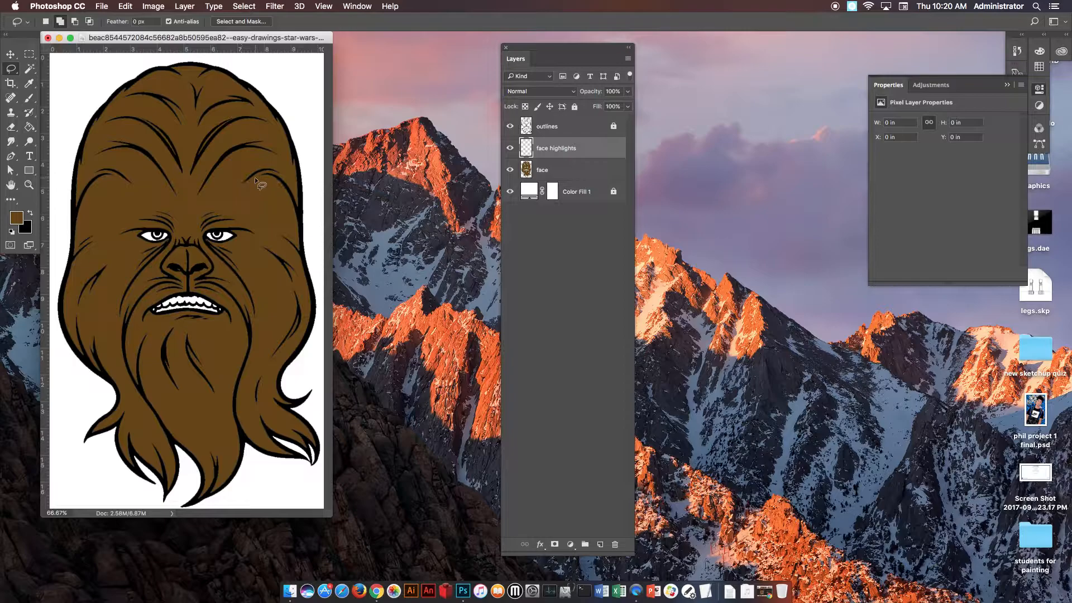
mouse_move(243, 153)
left_mouse_down()
mouse_move(210, 193)
mouse_move(275, 157)
left_mouse_up()
mouse_move(121, 157)
left_mouse_down()
mouse_move(176, 203)
mouse_move(156, 176)
mouse_move(154, 192)
mouse_move(140, 170)
mouse_move(141, 184)
mouse_move(124, 162)
mouse_move(95, 155)
mouse_move(121, 157)
left_mouse_up()
mouse_move(91, 268)
left_mouse_down()
mouse_move(119, 256)
mouse_move(92, 339)
mouse_move(108, 292)
mouse_move(108, 335)
mouse_move(122, 244)
left_mouse_up()
mouse_move(257, 279)
left_mouse_down()
mouse_move(277, 327)
mouse_move(261, 358)
mouse_move(282, 315)
mouse_move(271, 269)
mouse_move(277, 279)
mouse_move(263, 252)
mouse_move(206, 240)
left_mouse_up()
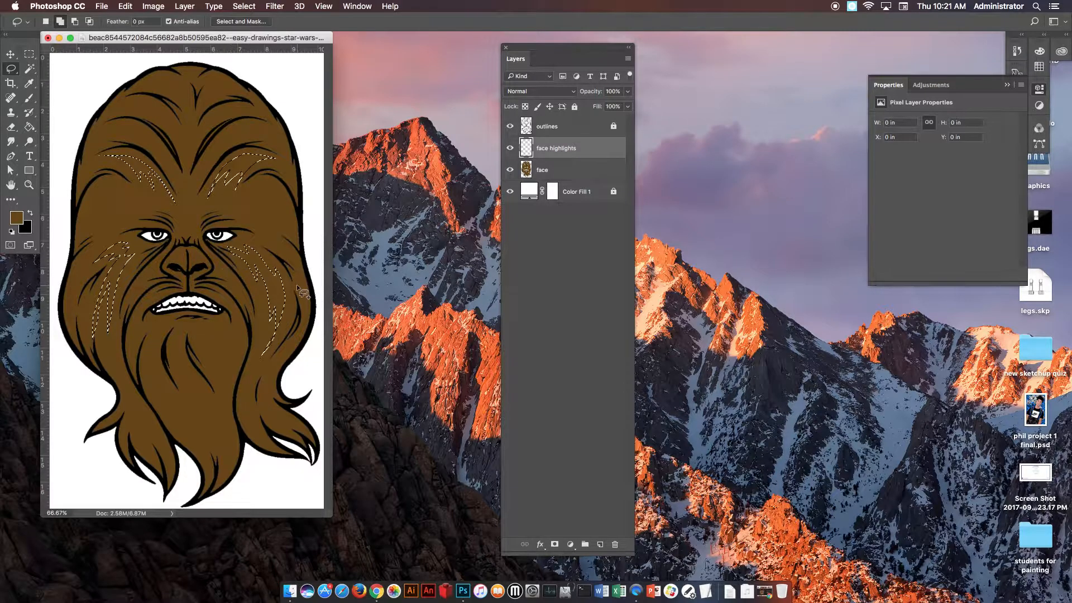
Paint the selected forehead and cheek highlights light tan with the Brush tool and remove the selection
left_click(30, 127)
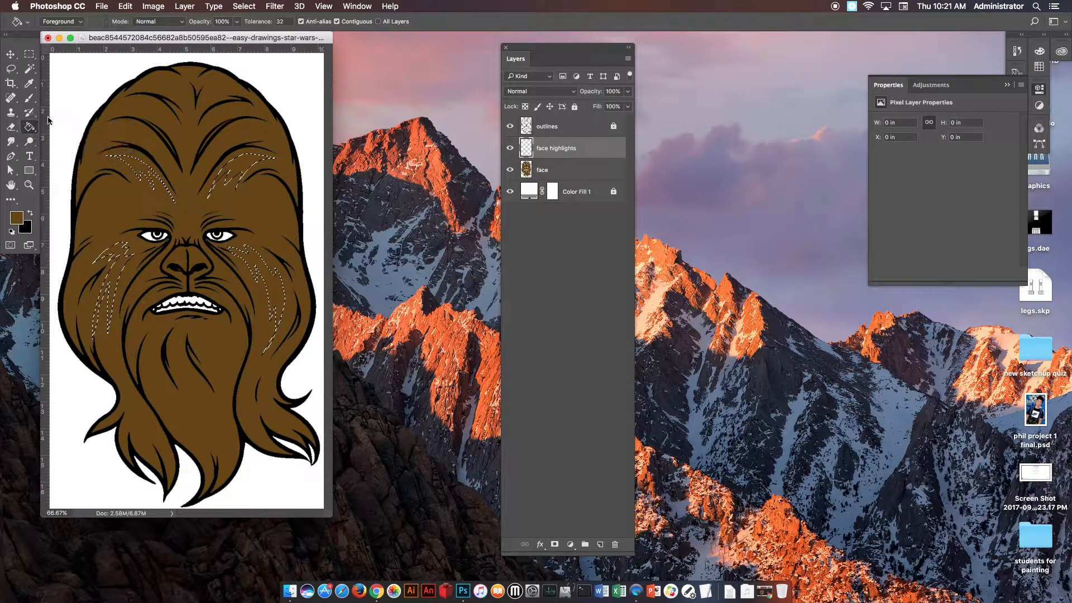
left_click(27, 100)
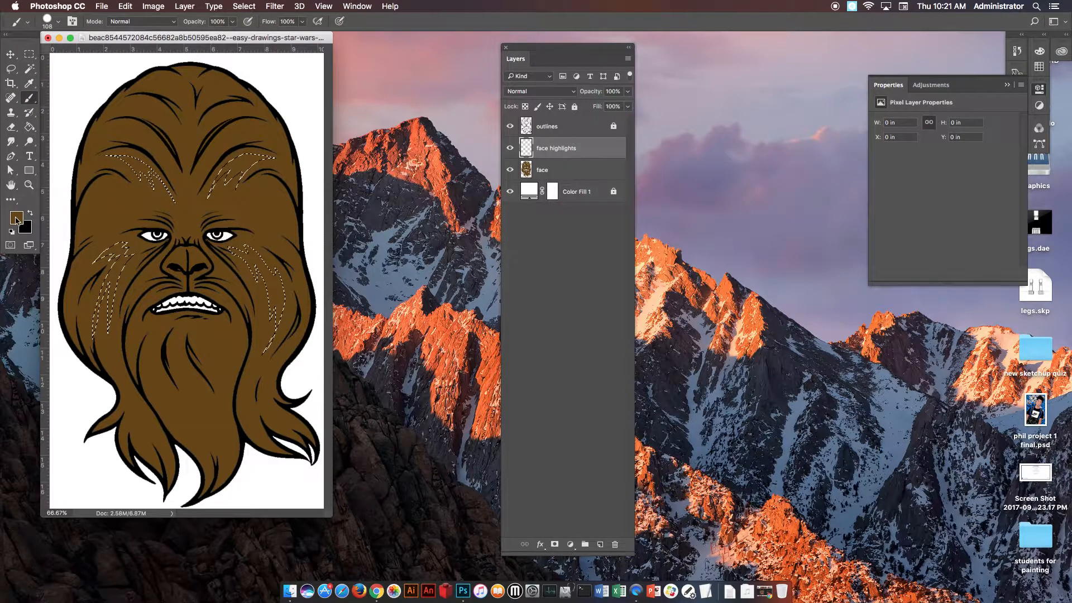
left_click(17, 218)
left_click(134, 221)
left_click(326, 194)
mouse_move(240, 176)
left_mouse_down()
mouse_move(254, 245)
mouse_move(278, 268)
mouse_move(100, 312)
mouse_move(179, 156)
mouse_move(121, 159)
mouse_move(173, 178)
left_mouse_up()
left_click(244, 6)
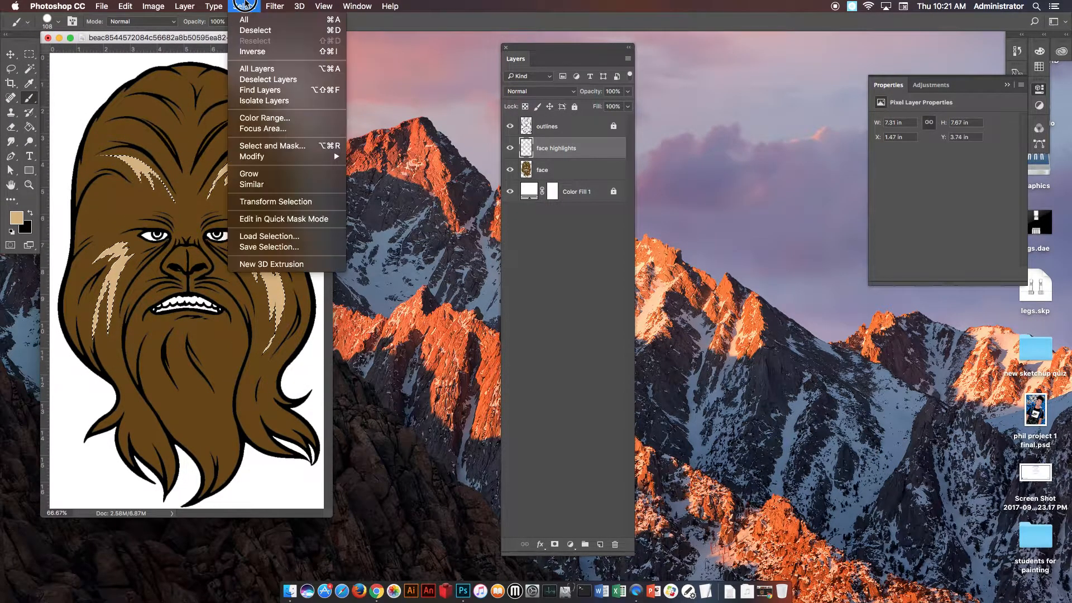
left_click(252, 31)
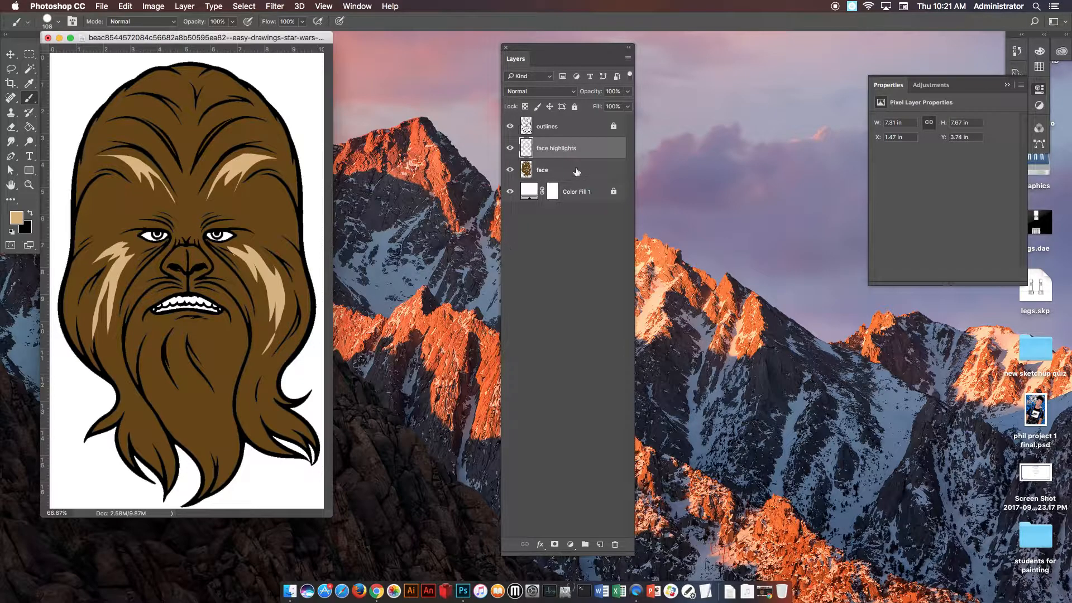
Lower the face highlights layer's opacity to 29%
left_click(510, 148)
left_click(510, 148)
left_click(628, 91)
left_click_drag(628, 104, 590, 107)
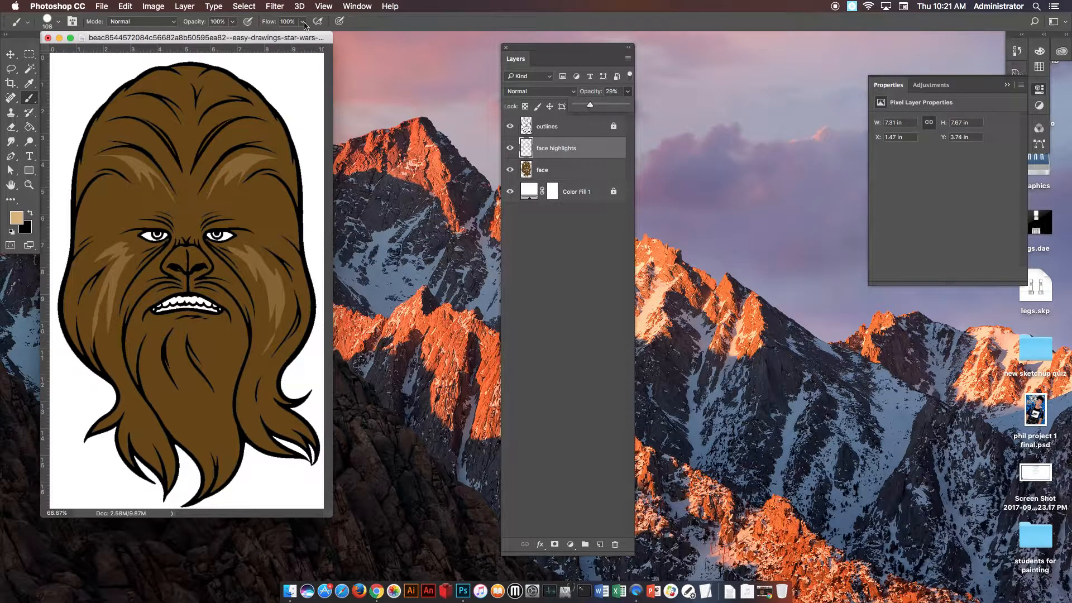
Soften the face highlights layer with a Gaussian Blur of a few pixels
left_click(274, 6)
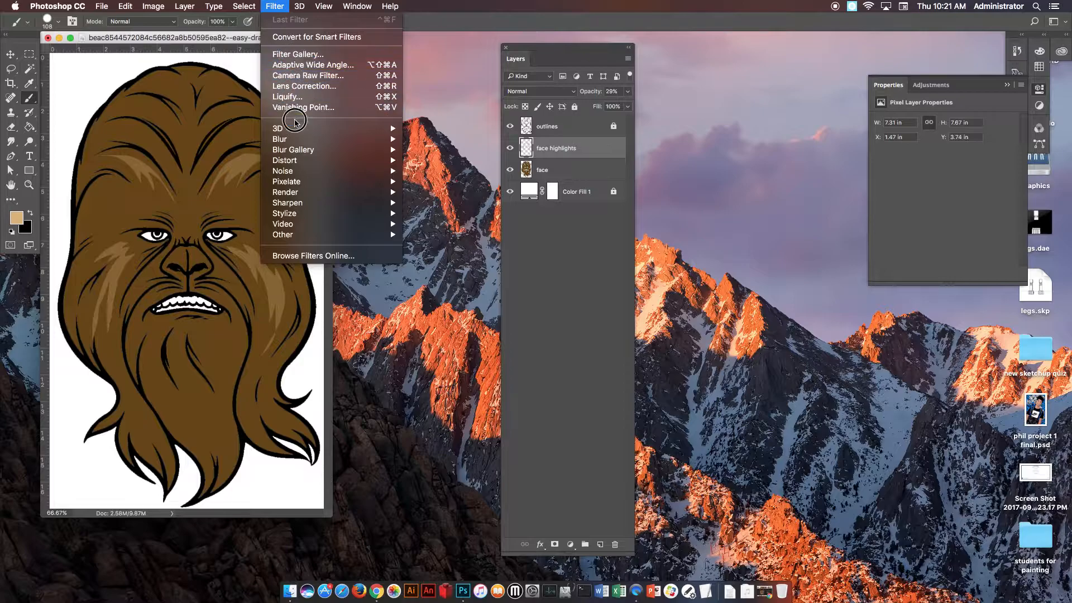
mouse_move(297, 139)
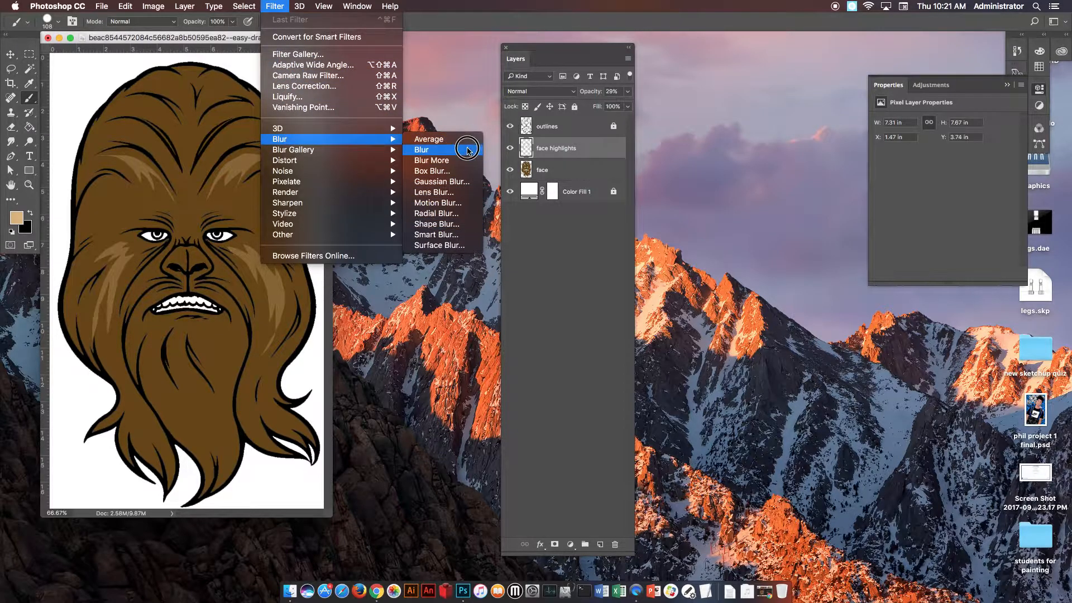
left_click(455, 181)
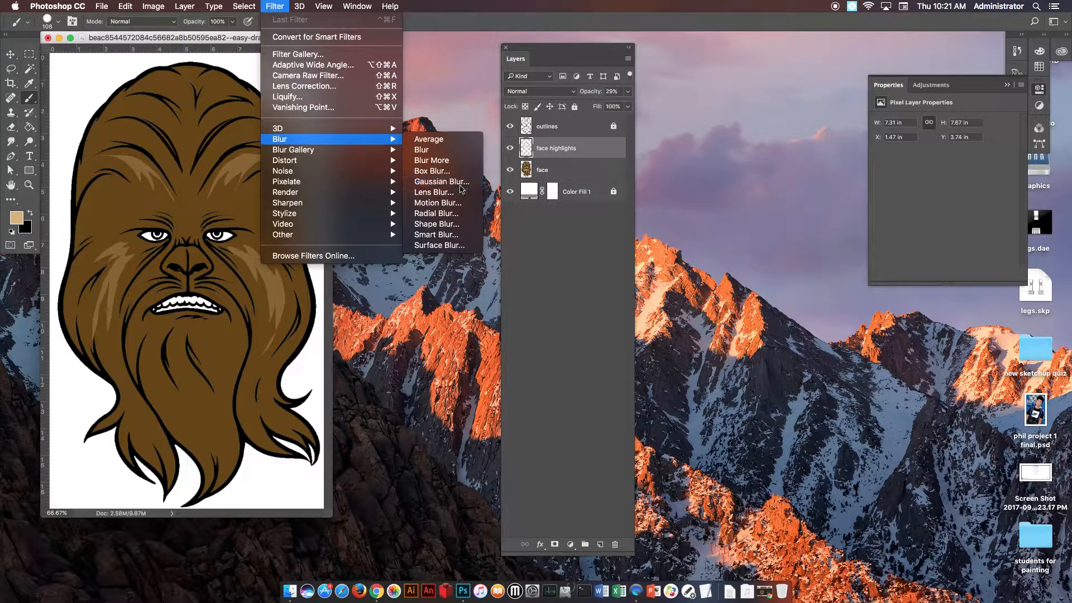
left_click_drag(304, 295, 319, 294)
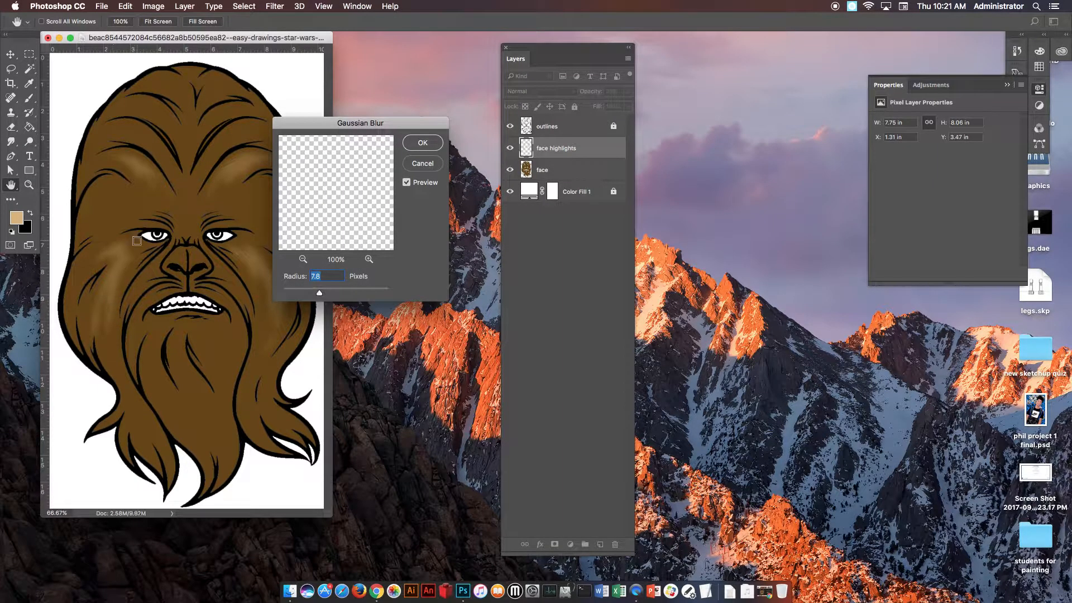
left_click_drag(309, 297, 310, 295)
left_click(422, 144)
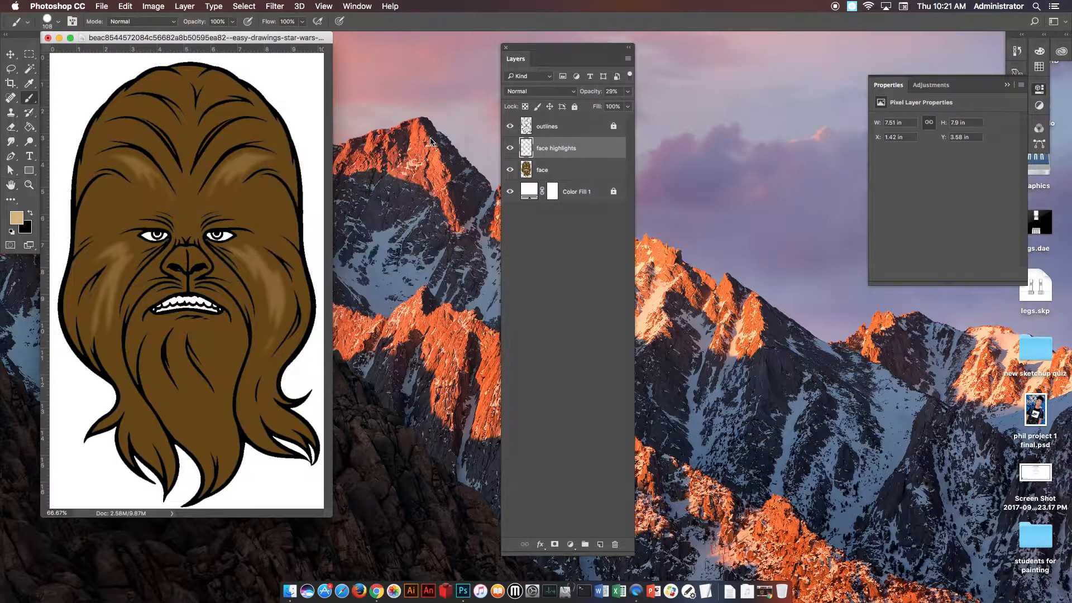
Smudge the forehead and cheek highlights outward along the fur with a 50 px Smudge tool at 70% strength
left_click(11, 143)
left_click(58, 162)
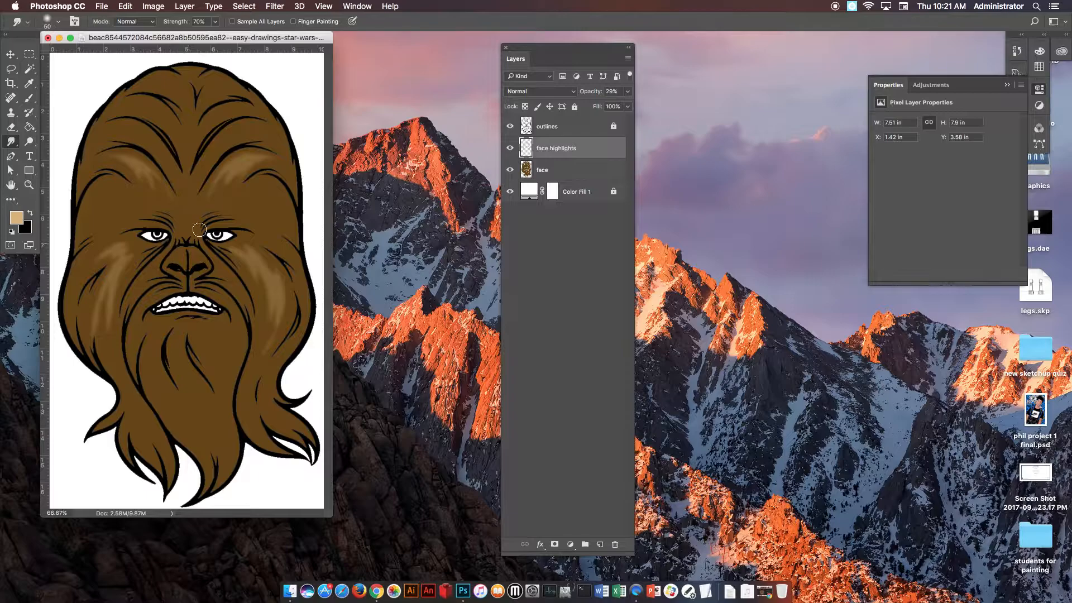
left_click_drag(219, 180, 205, 223)
mouse_move(246, 167)
left_mouse_down()
mouse_move(230, 195)
mouse_move(268, 157)
mouse_move(290, 185)
mouse_move(260, 164)
mouse_move(290, 180)
mouse_move(280, 167)
mouse_move(230, 167)
mouse_move(202, 221)
mouse_move(231, 215)
left_mouse_up()
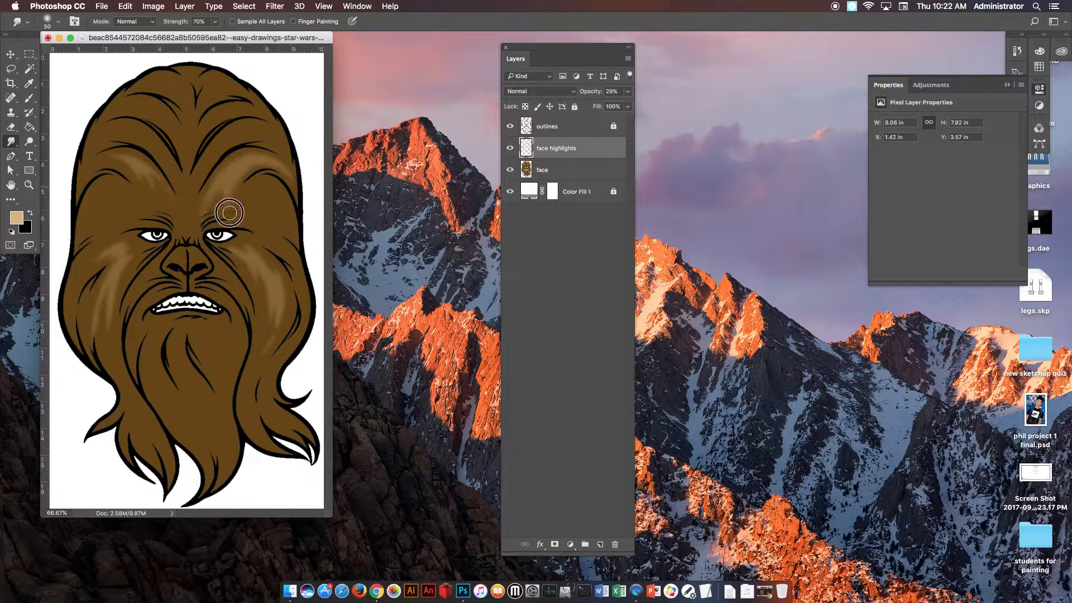
mouse_move(254, 254)
left_mouse_down()
mouse_move(235, 243)
mouse_move(268, 313)
left_mouse_up()
mouse_move(255, 273)
left_mouse_down()
mouse_move(253, 327)
mouse_move(279, 297)
mouse_move(254, 368)
left_mouse_up()
mouse_move(279, 289)
left_mouse_down()
mouse_move(250, 382)
mouse_move(287, 288)
mouse_move(289, 319)
mouse_move(298, 297)
left_mouse_up()
mouse_move(133, 260)
left_mouse_down()
mouse_move(117, 354)
mouse_move(120, 268)
mouse_move(97, 305)
mouse_move(111, 261)
mouse_move(91, 274)
mouse_move(118, 245)
mouse_move(65, 286)
left_mouse_up()
left_click_drag(130, 237, 70, 247)
left_click_drag(150, 191, 78, 151)
left_click_drag(137, 175, 79, 171)
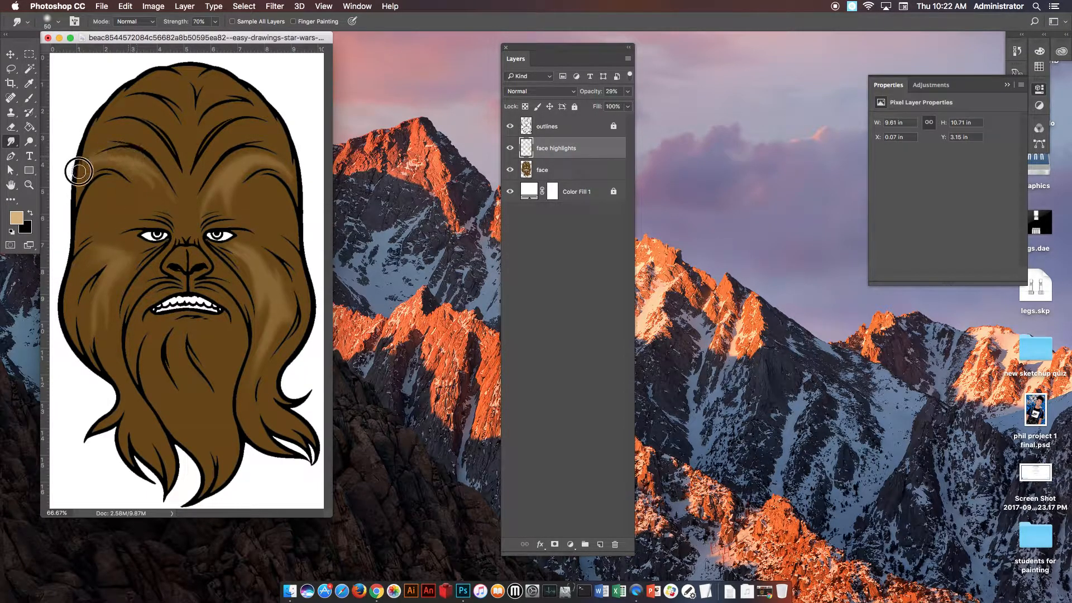
Erase the outer parts of the forehead and cheek highlights on the face highlights layer with a soft 118 px Eraser
left_click(9, 127)
left_click(56, 120)
left_click(58, 21)
left_click_drag(93, 81, 42, 88)
left_click(235, 41)
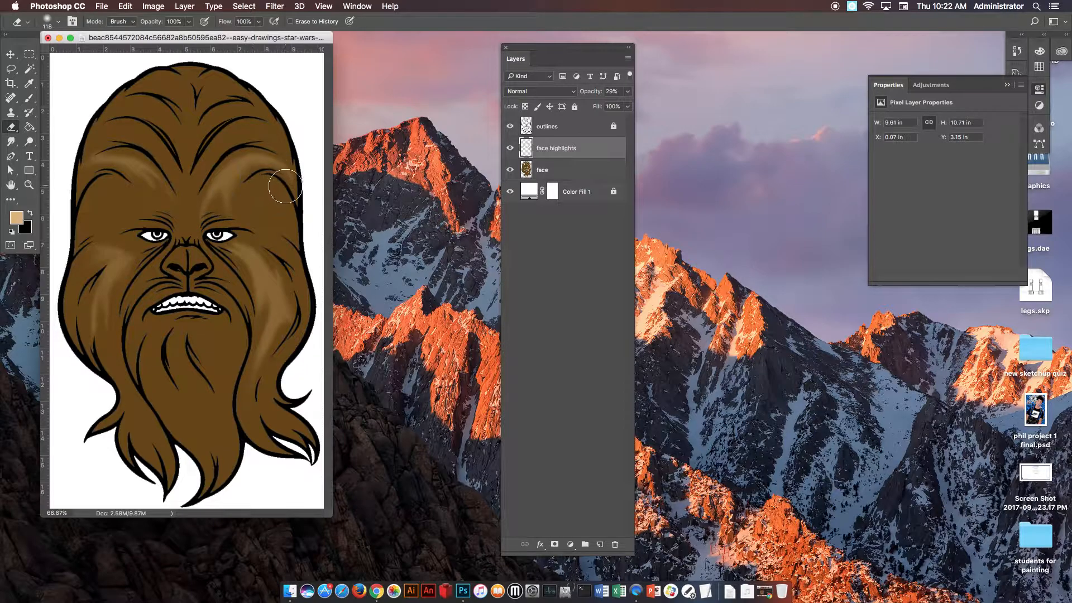
left_click_drag(273, 143, 245, 139)
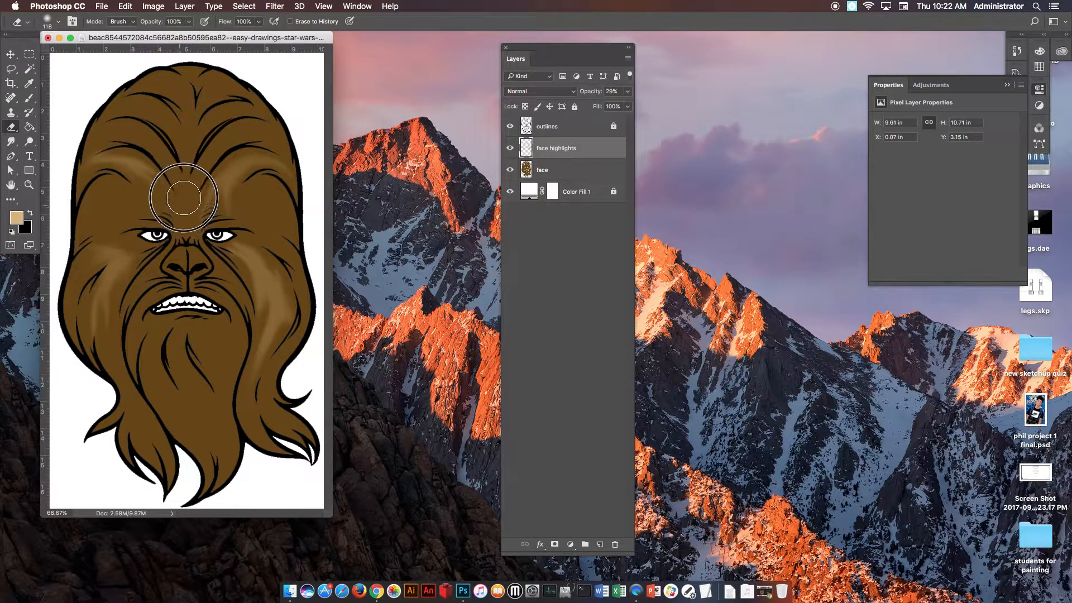
left_click_drag(97, 143, 96, 167)
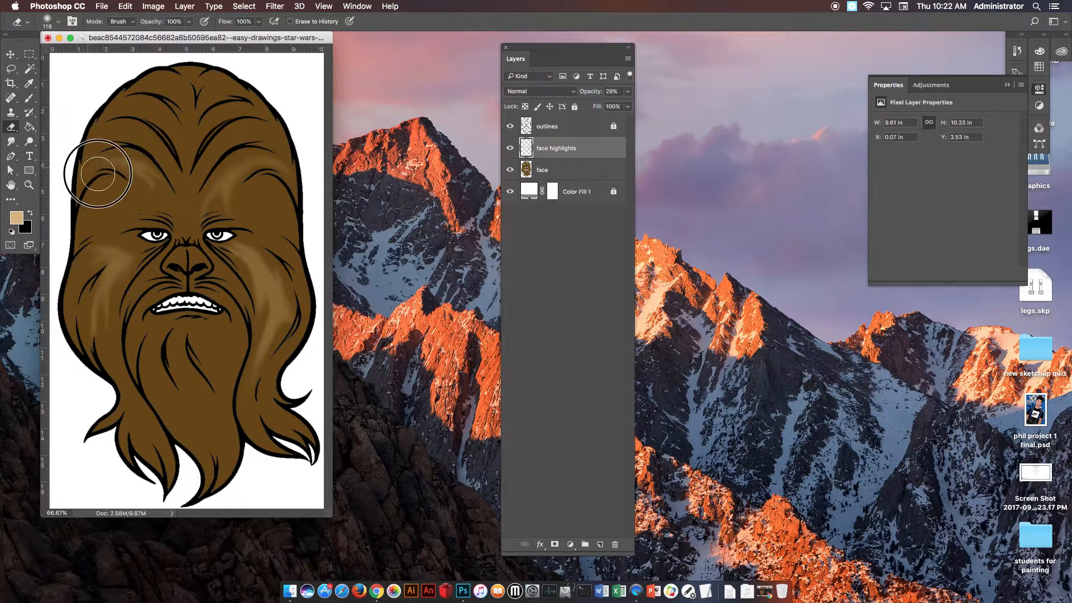
mouse_move(127, 310)
left_mouse_down()
mouse_move(152, 269)
mouse_move(135, 277)
mouse_move(140, 235)
mouse_move(106, 233)
left_mouse_up()
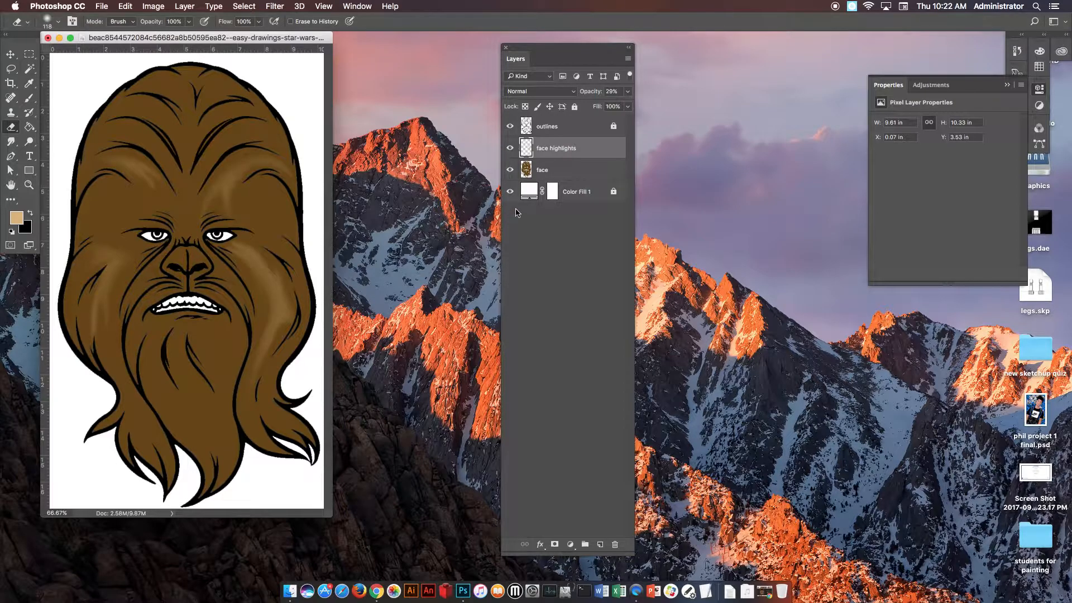
Delete the face highlights layer and duplicate the brown face layer
left_click_drag(571, 153, 615, 546)
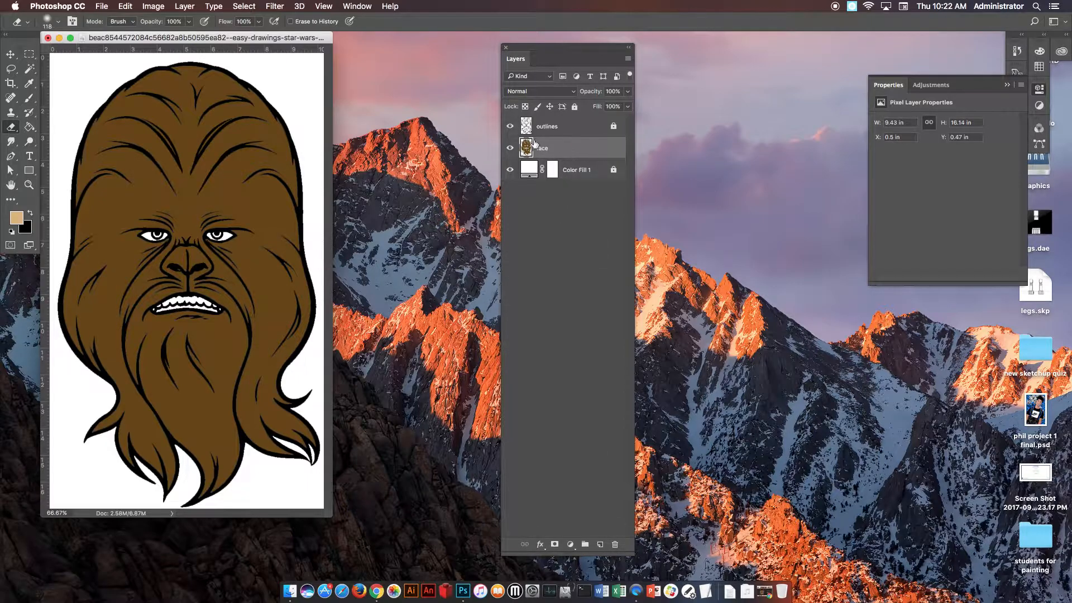
left_click_drag(567, 150, 600, 546)
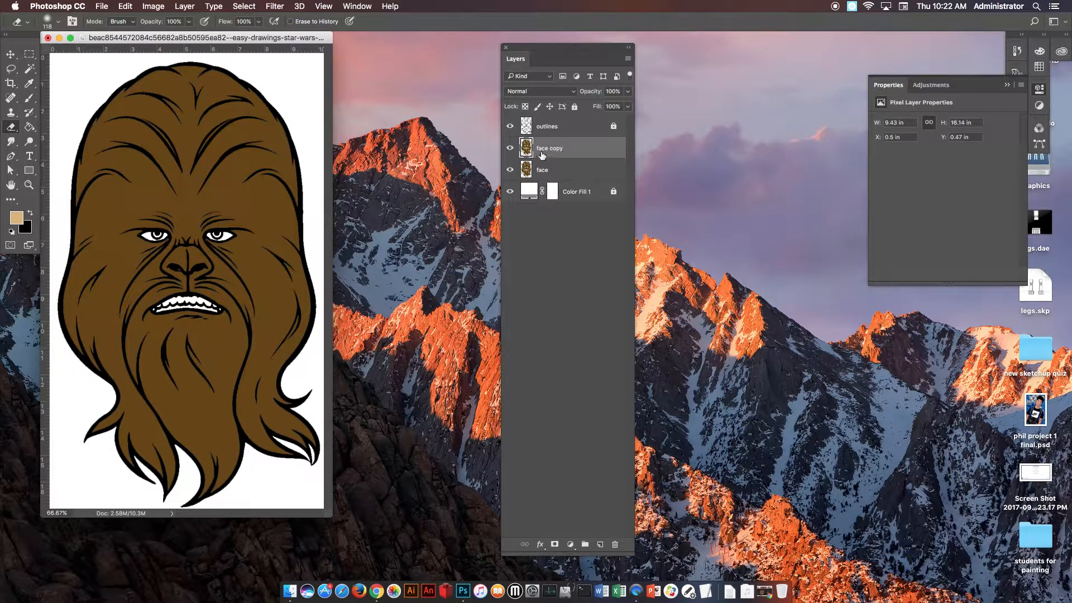
Fill the fur on the face copy layer with darker brown #4a320d using the Paint Bucket
left_click_drag(29, 127, 73, 130)
left_click(16, 221)
left_click(134, 140)
left_click_drag(165, 172, 377, 158)
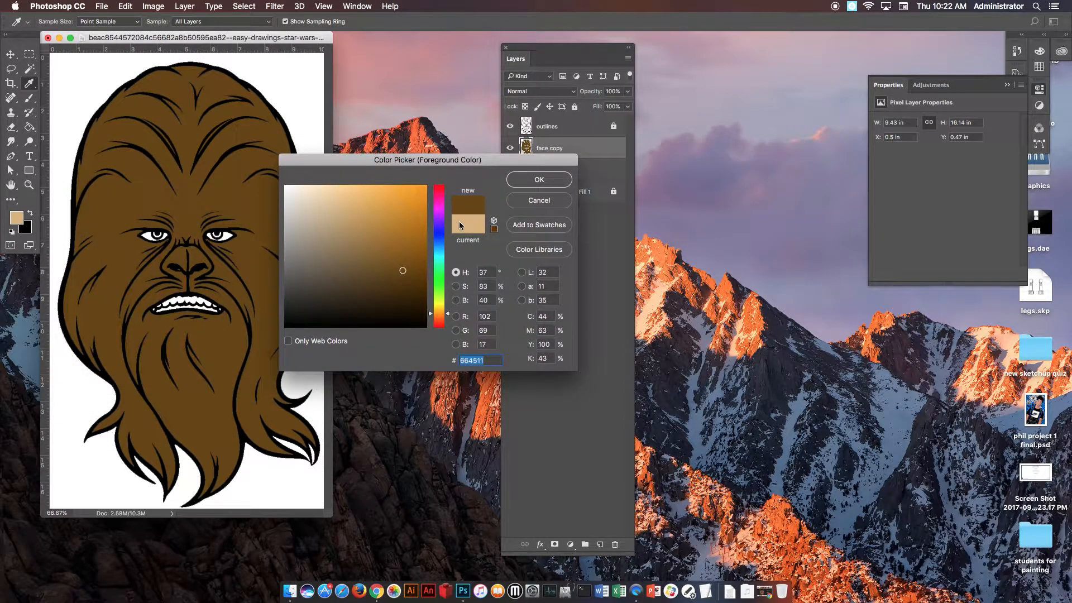
left_click(403, 287)
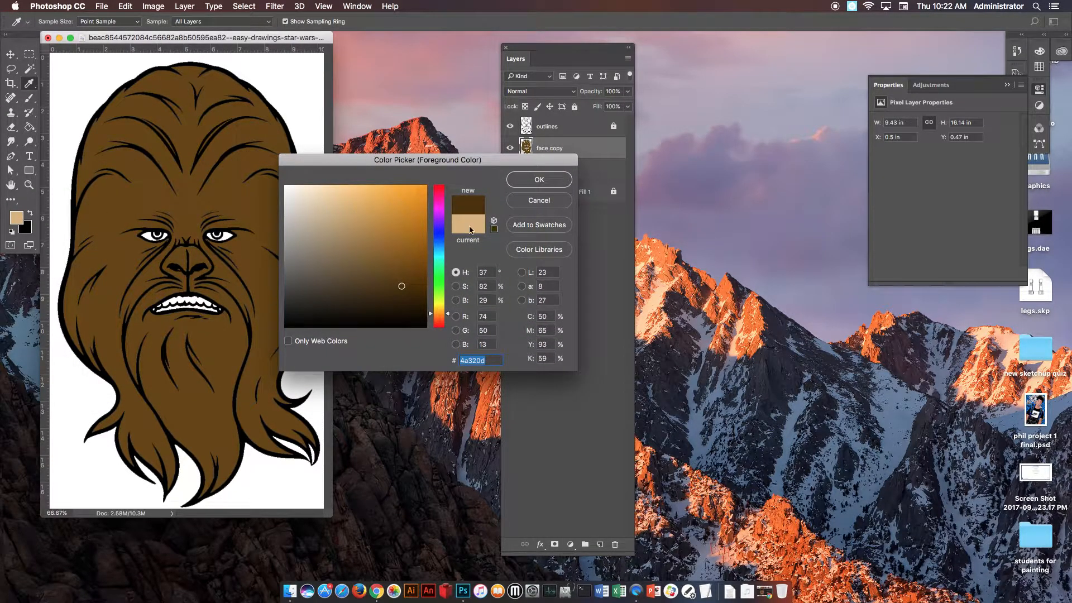
left_click(539, 179)
left_click(254, 207)
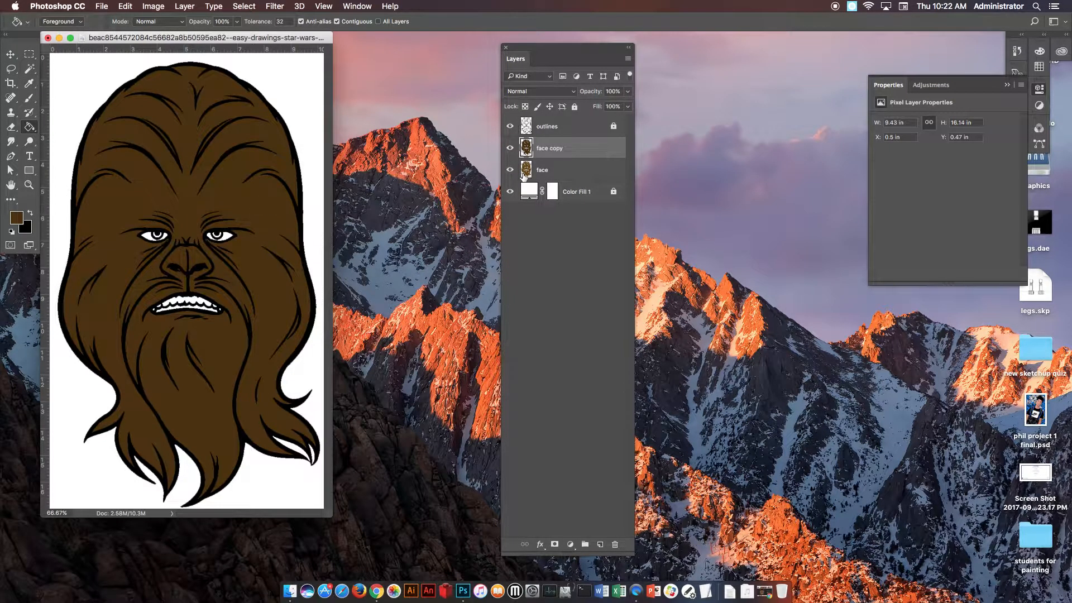
Duplicate the face copy layer and fill the new copy's fur with very dark brown #2a1d08
left_click_drag(582, 149, 599, 545)
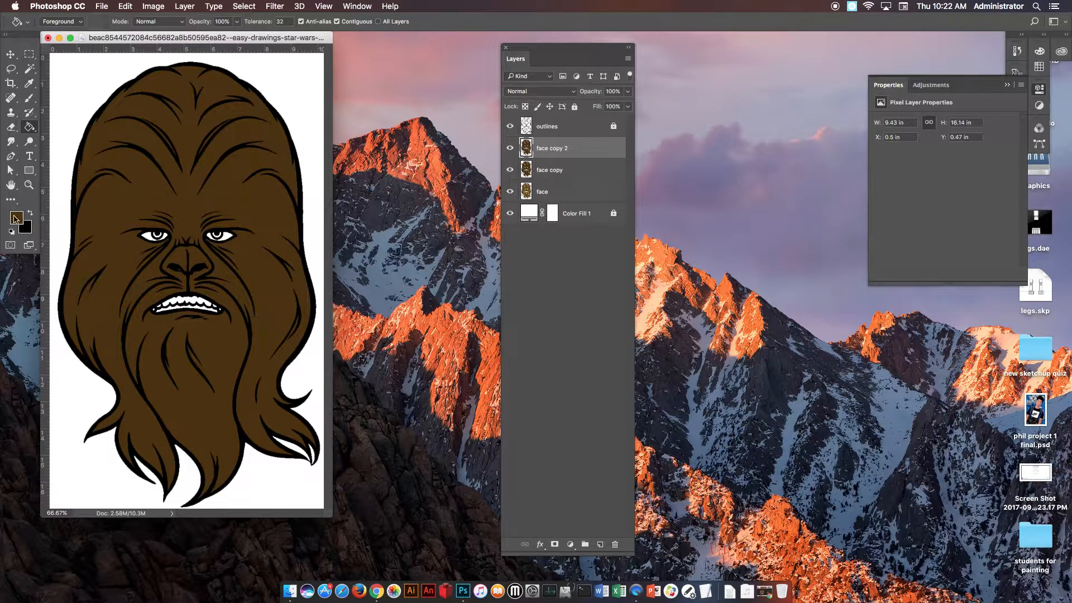
left_click(15, 218)
left_click(398, 304)
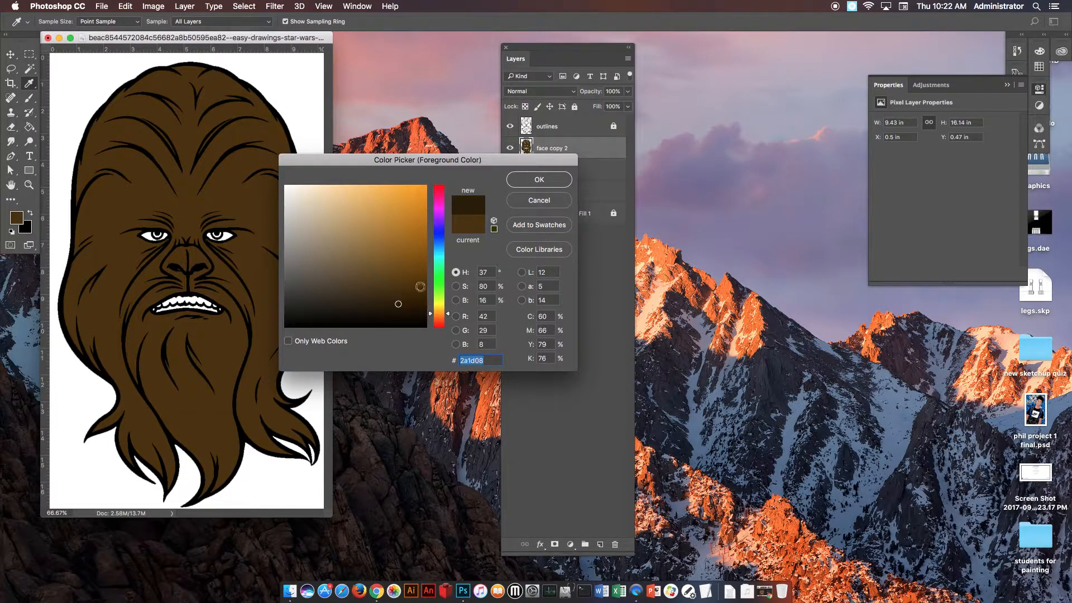
left_click(525, 185)
key("g")
left_click(258, 211)
Duplicate the face copy 2 layer and fill the new copy's fur with near-black brown #181004
left_click_drag(573, 150, 600, 543)
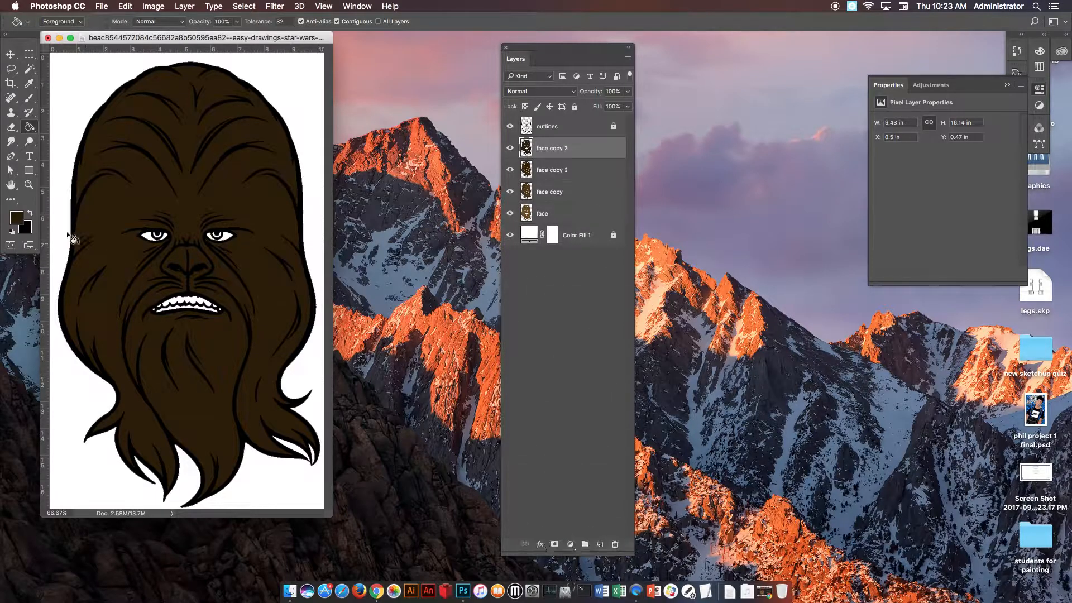
left_click(16, 221)
left_click(402, 313)
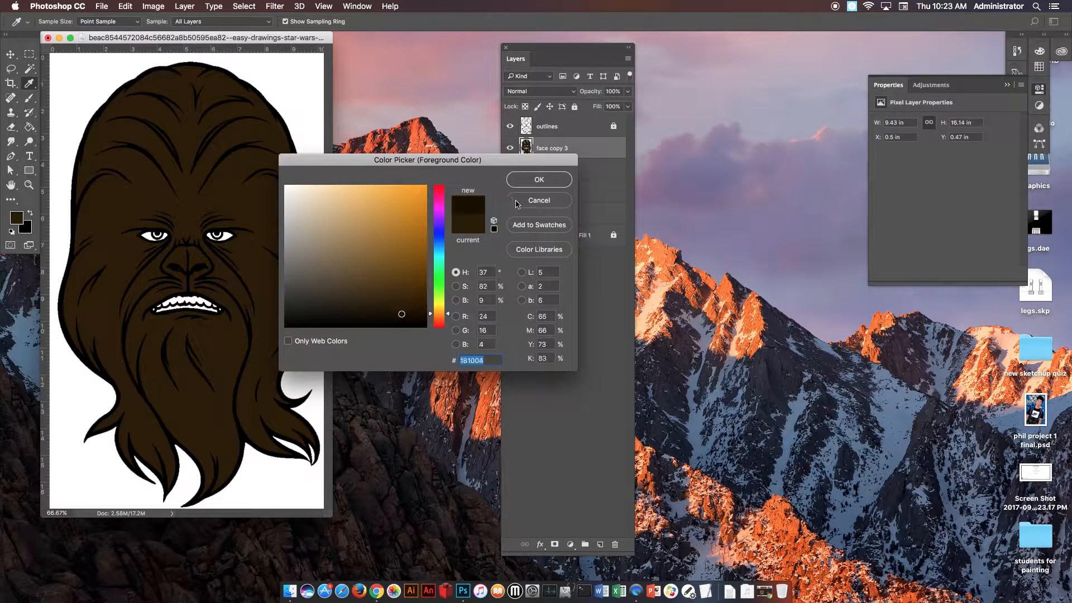
key("Return")
left_click(252, 268)
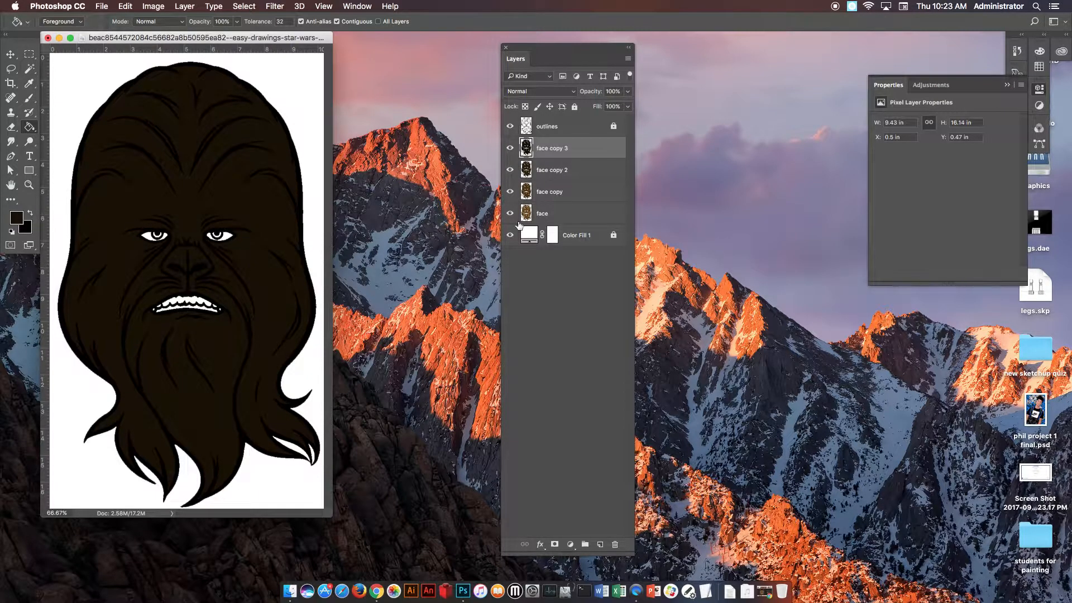
Duplicate the face copy 3 layer and fill the new copy's fur with a pale cream
left_click(565, 215)
left_click_drag(566, 149, 600, 546)
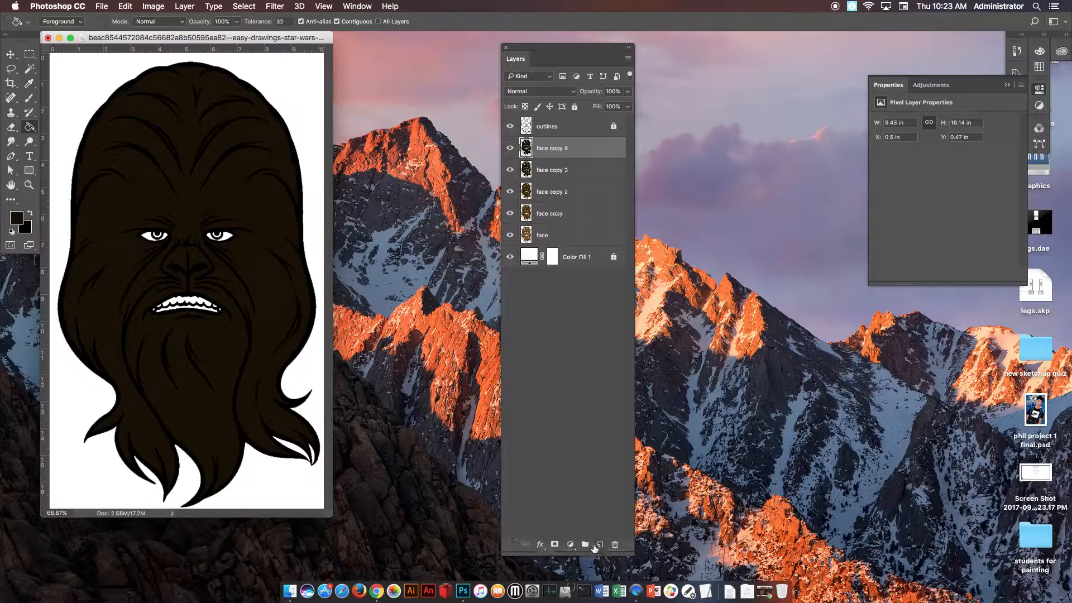
left_click(16, 219)
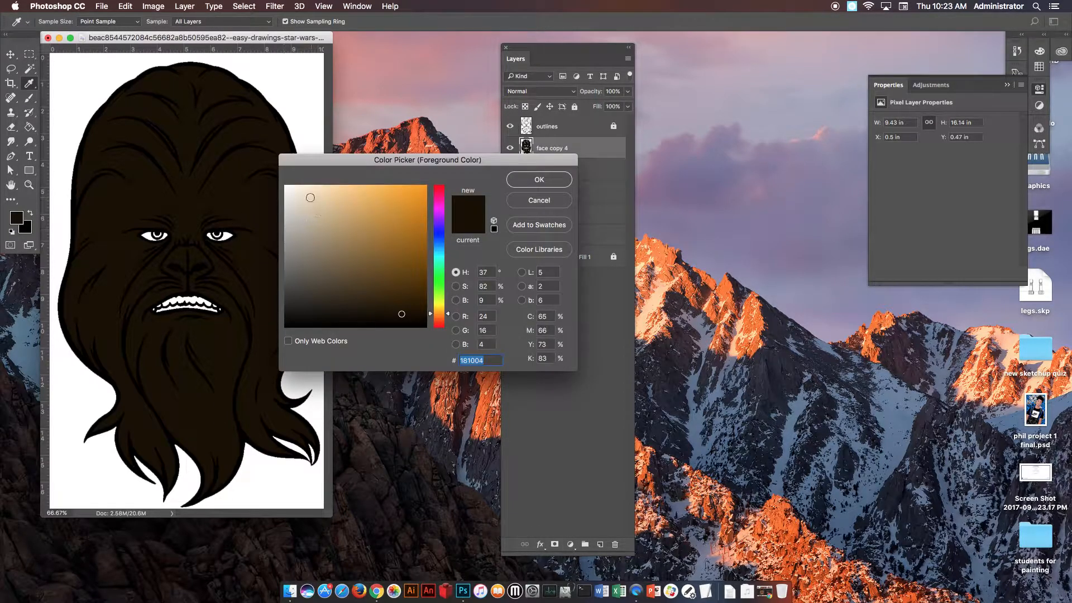
left_click(309, 190)
left_click(527, 182)
key("g")
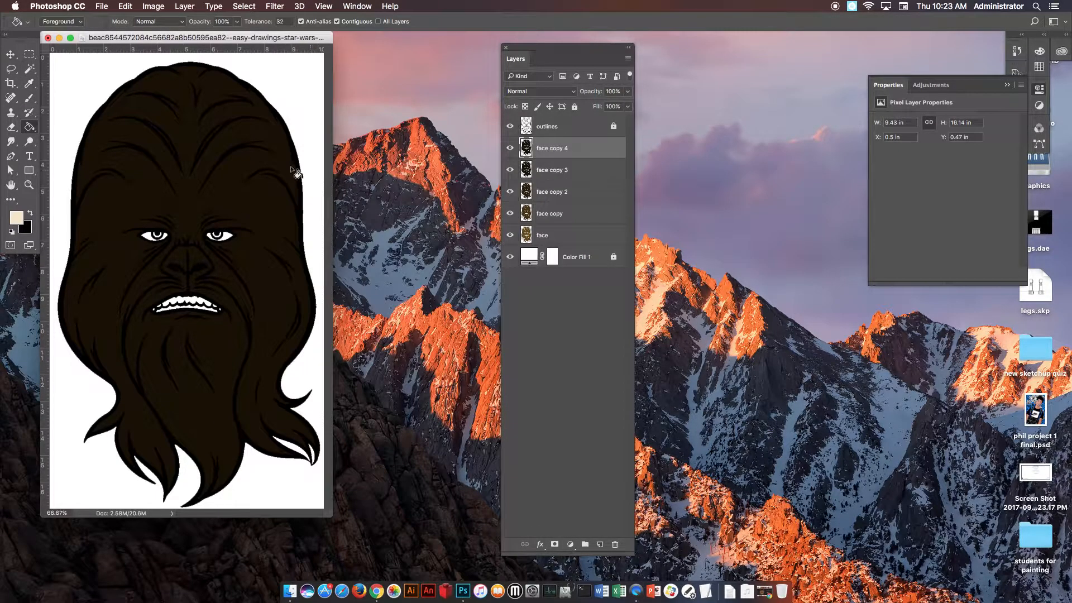
left_click(226, 178)
Hide all the face layers and reveal them one by one from face up to face copy 3 to compare the browns
left_click(556, 239)
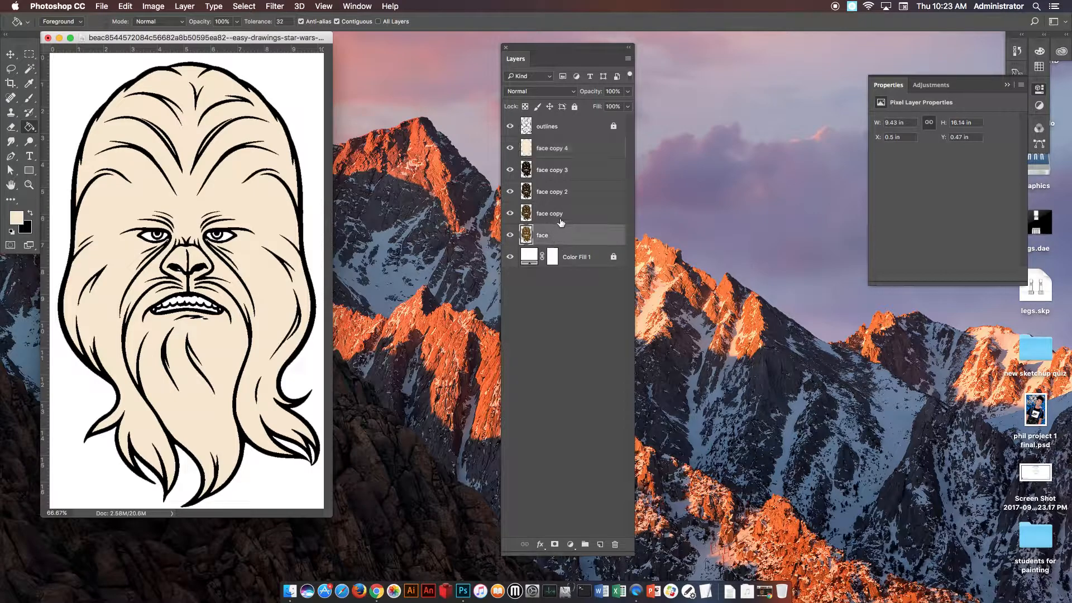
left_click_drag(510, 236, 513, 152)
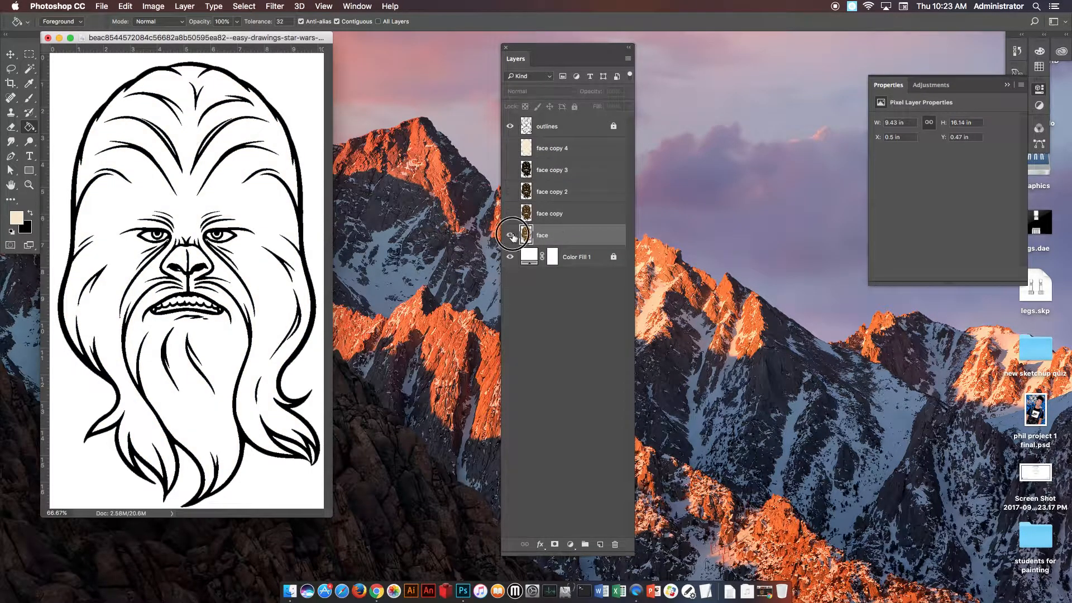
left_click(509, 235)
left_click(510, 213)
left_click(559, 214)
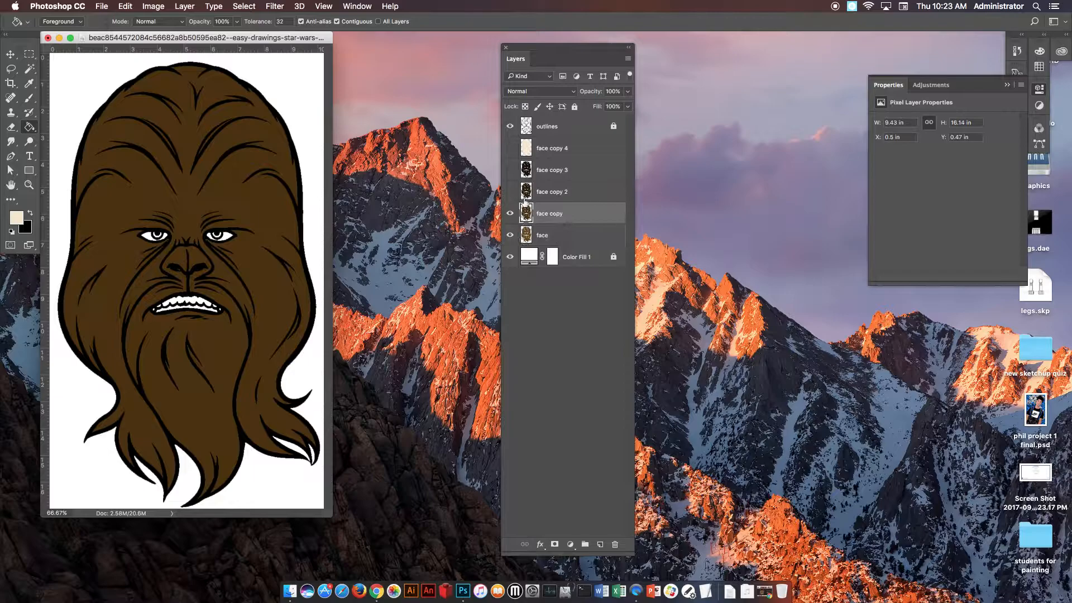
left_click(510, 192)
left_click(543, 192)
left_click(509, 170)
left_click(558, 171)
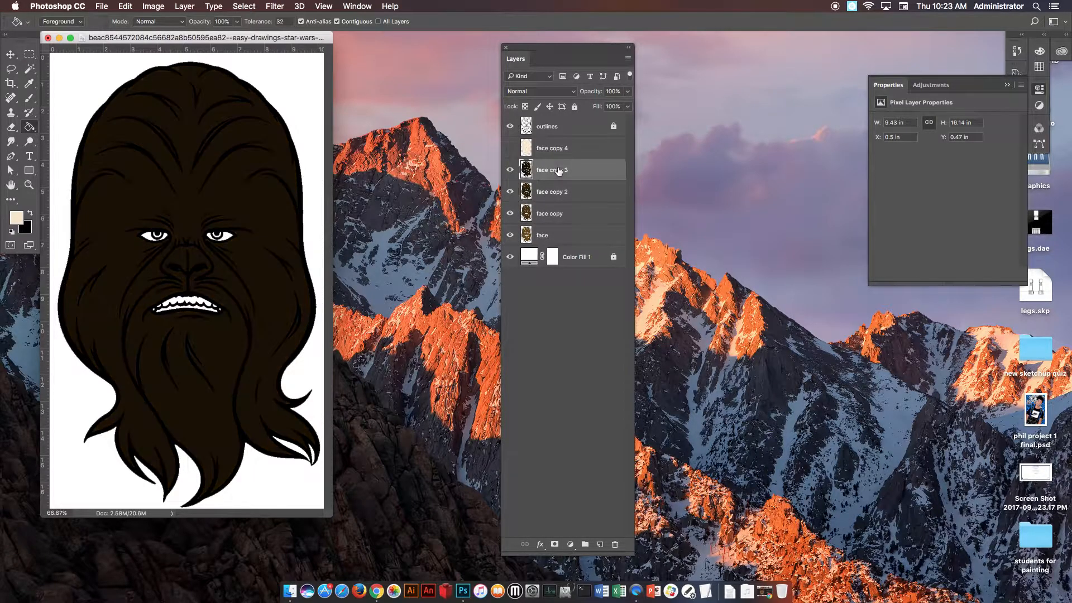
Show the cream face copy 4 layer and move it beneath the face layer
left_click(510, 148)
left_click(543, 150)
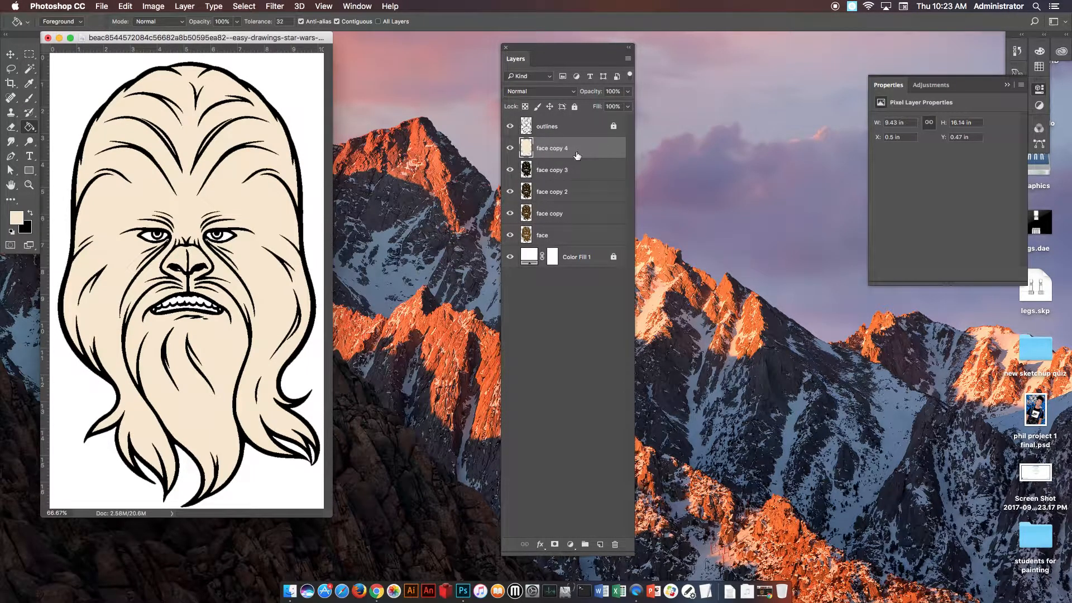
left_click_drag(581, 155, 576, 244)
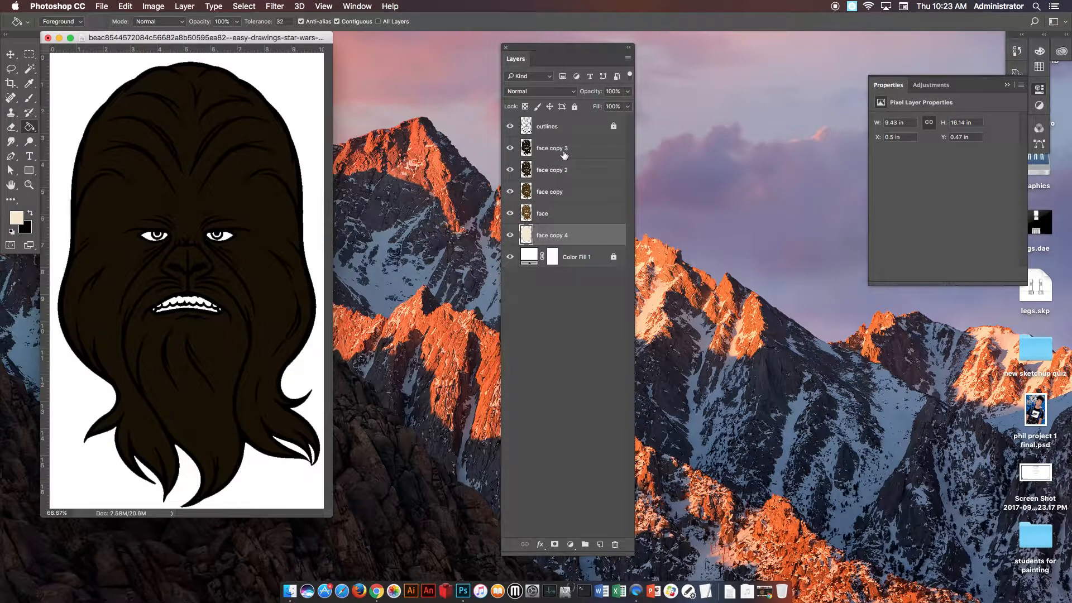
Lasso and delete the lit area of face copy 3, keeping the darkest shadow along the face's left edge and the lower fur tips
left_click(540, 151)
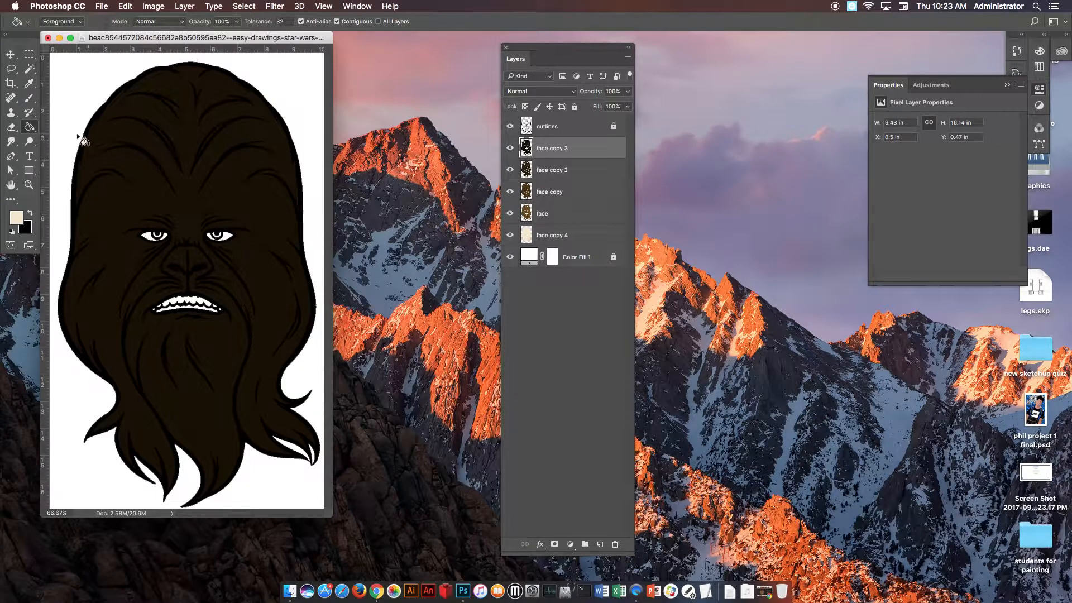
left_click_drag(12, 71, 40, 71)
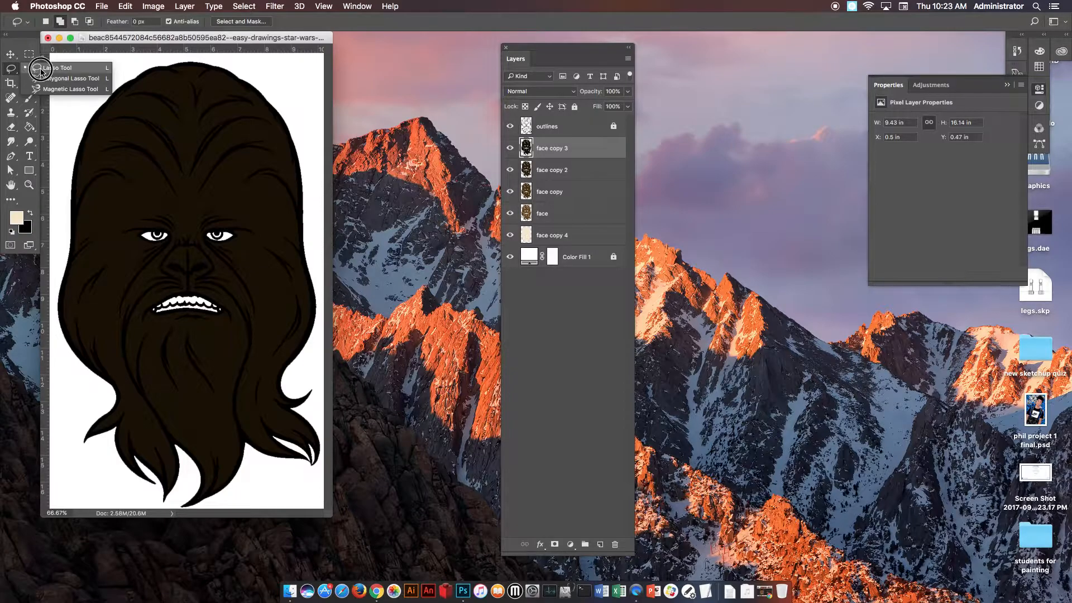
left_click(41, 69)
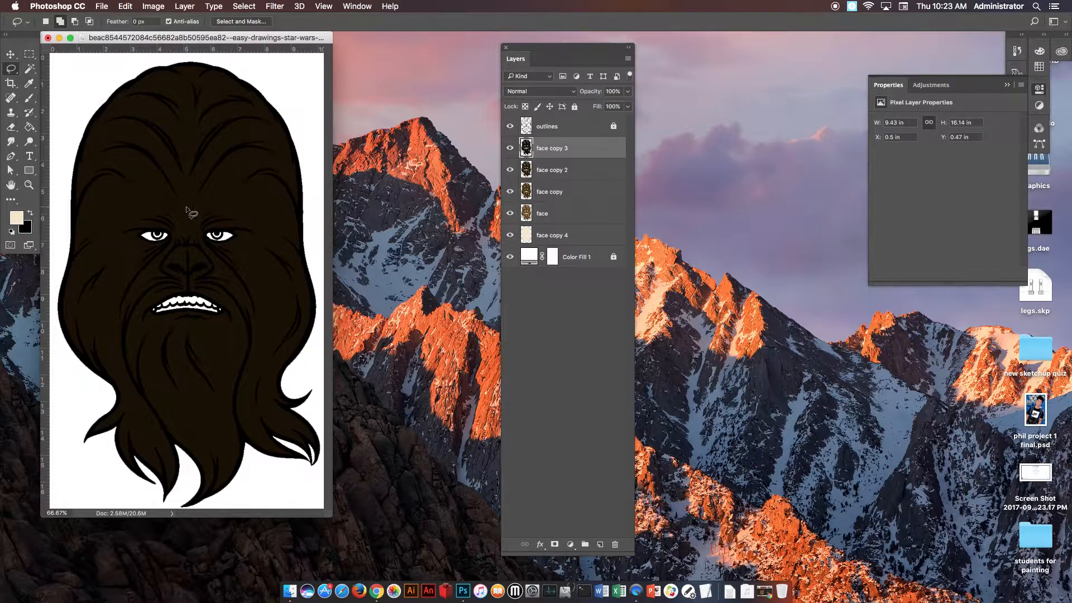
mouse_move(116, 283)
left_mouse_down()
mouse_move(109, 370)
mouse_move(112, 347)
mouse_move(132, 439)
mouse_move(141, 420)
mouse_move(148, 450)
mouse_move(151, 430)
mouse_move(165, 452)
mouse_move(148, 386)
mouse_move(195, 435)
mouse_move(207, 473)
mouse_move(214, 437)
mouse_move(223, 466)
mouse_move(239, 407)
mouse_move(277, 465)
mouse_move(343, 471)
mouse_move(398, 341)
mouse_move(404, 183)
mouse_move(362, 89)
mouse_move(266, 33)
mouse_move(171, 29)
mouse_move(88, 116)
mouse_move(125, 115)
mouse_move(88, 140)
mouse_move(82, 175)
mouse_move(103, 161)
mouse_move(83, 202)
mouse_move(102, 192)
mouse_move(79, 240)
mouse_move(96, 234)
mouse_move(73, 278)
mouse_move(97, 259)
mouse_move(77, 300)
mouse_move(113, 274)
mouse_move(103, 301)
mouse_move(124, 284)
left_mouse_up()
key("Delete")
key("super+d")
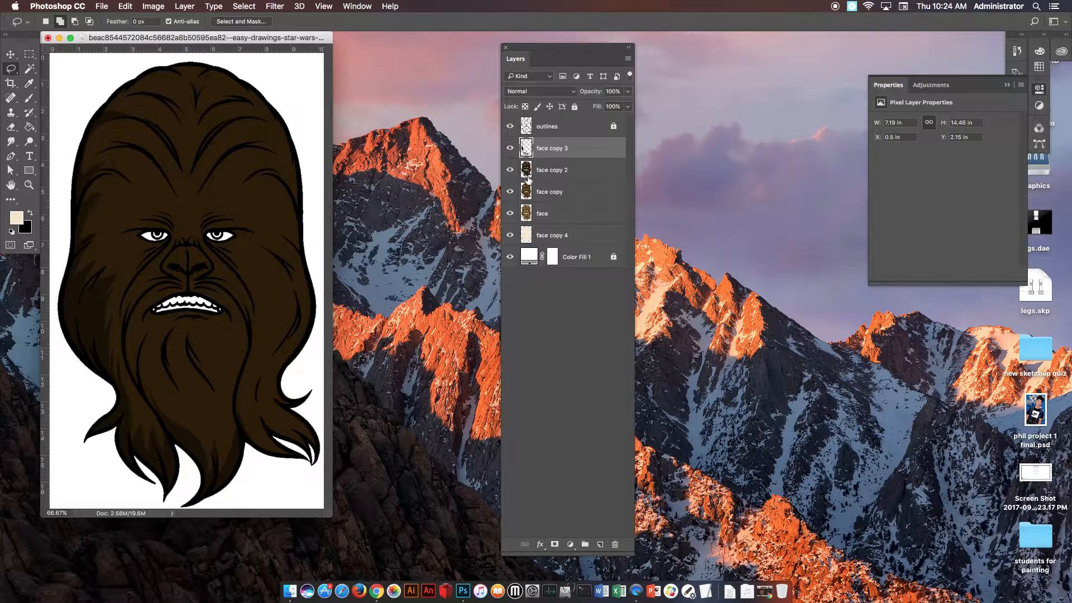
Lasso a jagged area covering the middle and right of the face on face copy 2, delete it and deselect
left_click(574, 171)
mouse_move(168, 66)
left_mouse_down()
mouse_move(105, 103)
mouse_move(146, 122)
mouse_move(93, 138)
mouse_move(144, 151)
mouse_move(108, 152)
mouse_move(120, 184)
mouse_move(109, 209)
mouse_move(172, 229)
mouse_move(119, 249)
mouse_move(168, 247)
mouse_move(120, 300)
mouse_move(118, 335)
mouse_move(146, 393)
mouse_move(183, 378)
mouse_move(215, 394)
mouse_move(257, 394)
mouse_move(271, 409)
mouse_move(367, 358)
mouse_move(261, 9)
mouse_move(245, 16)
left_mouse_up()
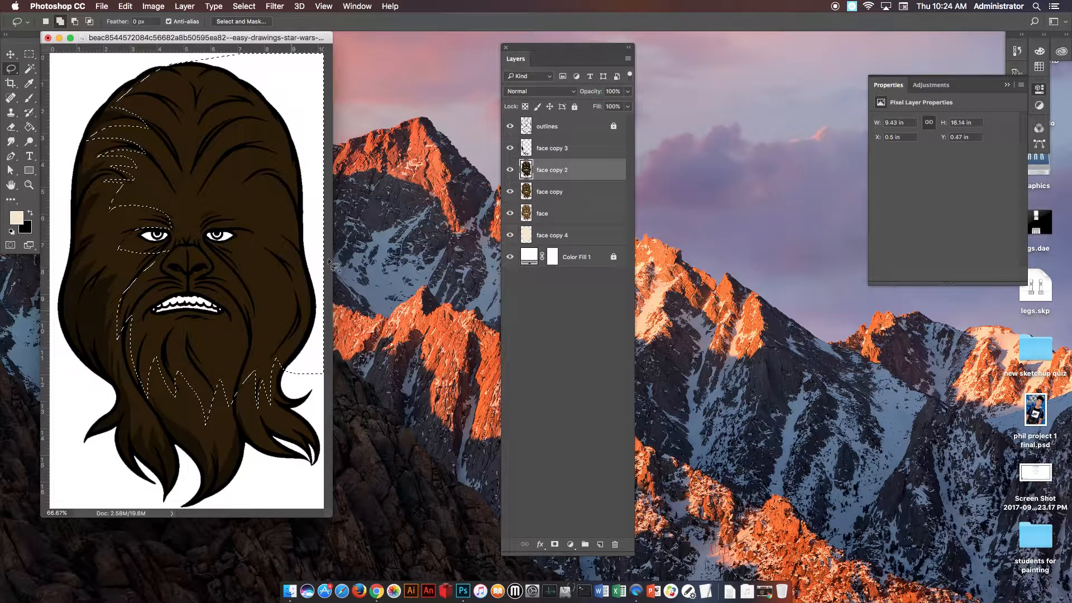
key("Delete")
key("super+d")
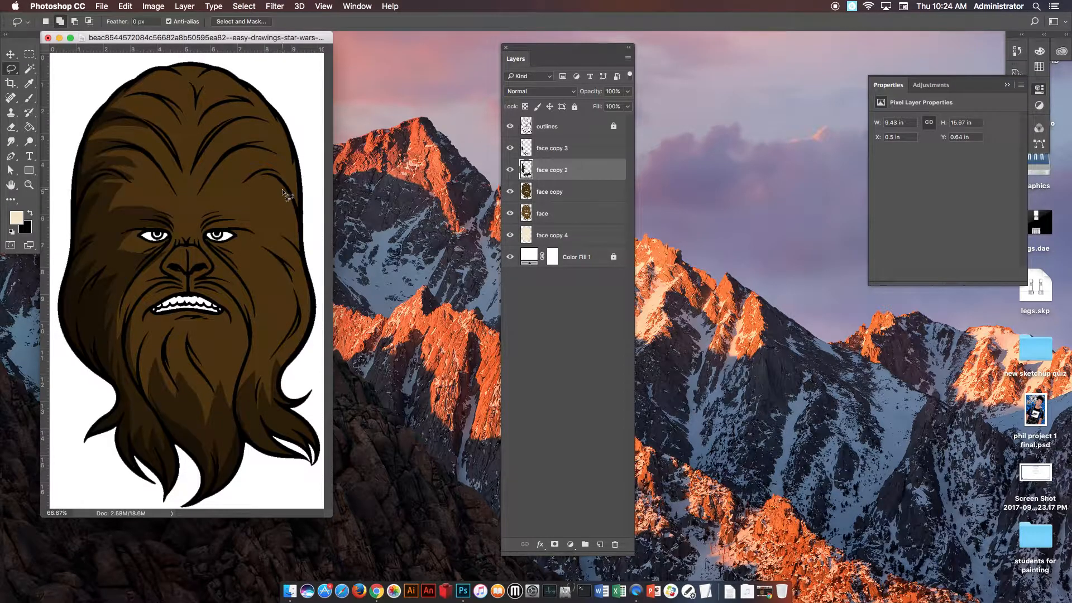
On the face copy layer, lasso the face's right side with a jagged edge through forehead, nose and beard, delete it and deselect
left_click(567, 195)
mouse_move(185, 76)
left_mouse_down()
mouse_move(139, 77)
mouse_move(120, 99)
mouse_move(168, 124)
mouse_move(155, 124)
mouse_move(193, 189)
mouse_move(166, 148)
mouse_move(170, 172)
mouse_move(158, 162)
mouse_move(186, 237)
mouse_move(140, 315)
mouse_move(152, 326)
mouse_move(148, 348)
mouse_move(160, 341)
mouse_move(164, 373)
mouse_move(190, 352)
mouse_move(201, 408)
mouse_move(232, 357)
mouse_move(233, 385)
mouse_move(259, 353)
mouse_move(266, 381)
mouse_move(290, 376)
mouse_move(377, 278)
mouse_move(285, 16)
left_mouse_up()
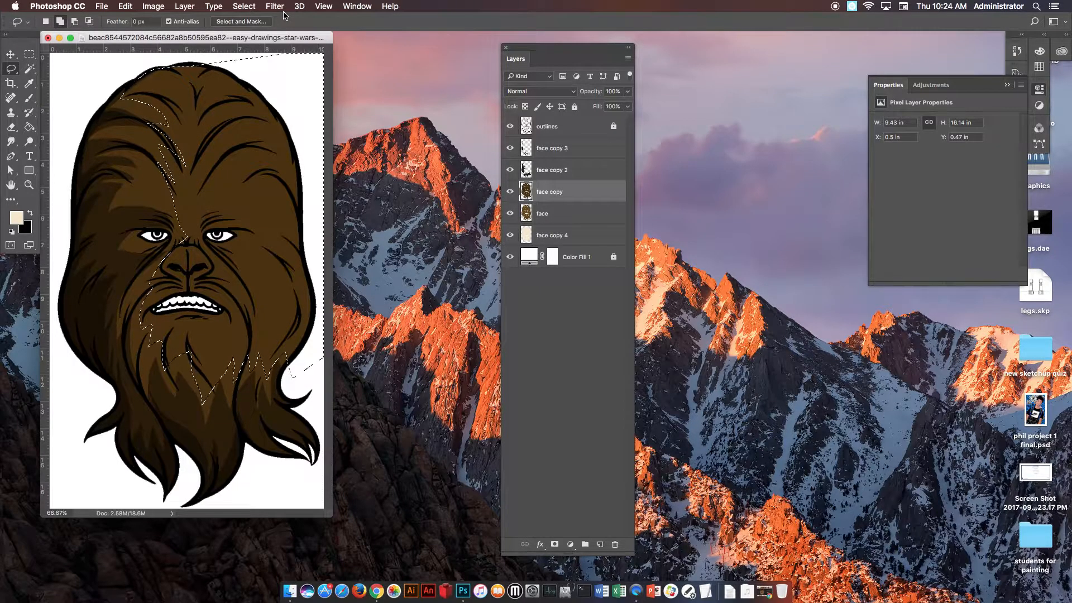
key("Delete")
key("super+d")
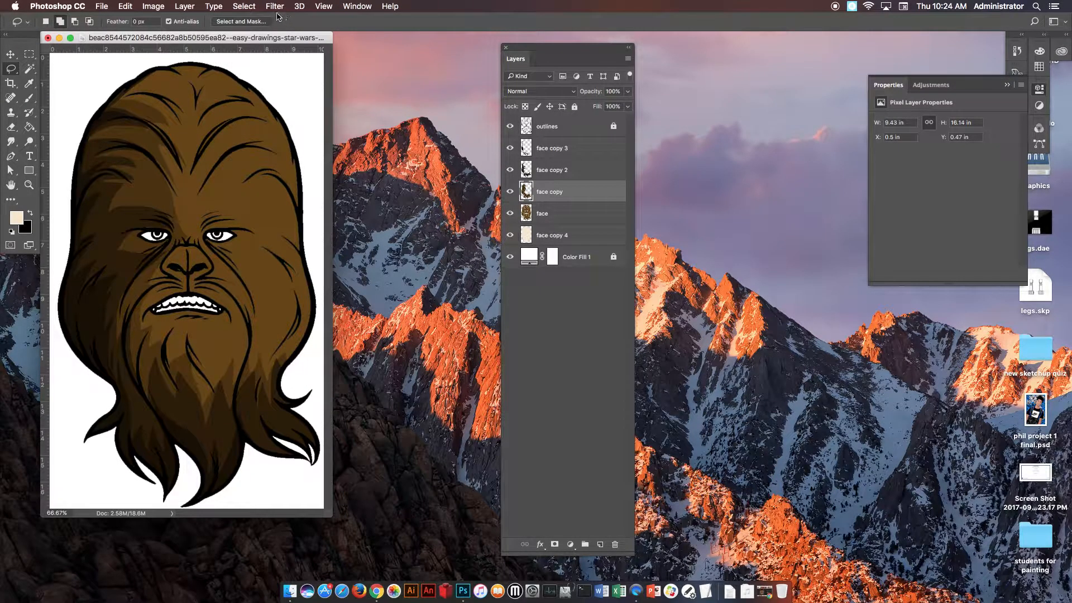
Lasso and delete jagged highlight areas along the right forehead, cheek and beard on the face layer to expose the cream
left_click(565, 215)
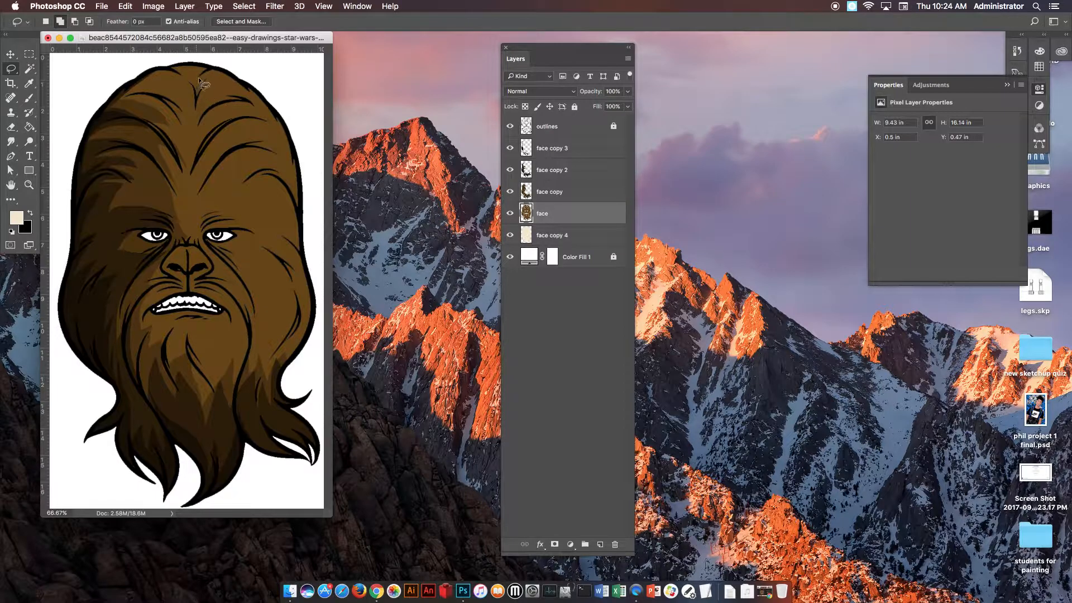
mouse_move(295, 122)
left_mouse_down()
mouse_move(245, 133)
mouse_move(250, 156)
mouse_move(234, 187)
mouse_move(263, 216)
mouse_move(274, 263)
mouse_move(229, 252)
mouse_move(248, 285)
mouse_move(234, 296)
mouse_move(246, 329)
mouse_move(204, 341)
mouse_move(252, 467)
mouse_move(329, 491)
left_mouse_up()
key("Delete")
key("super+d")
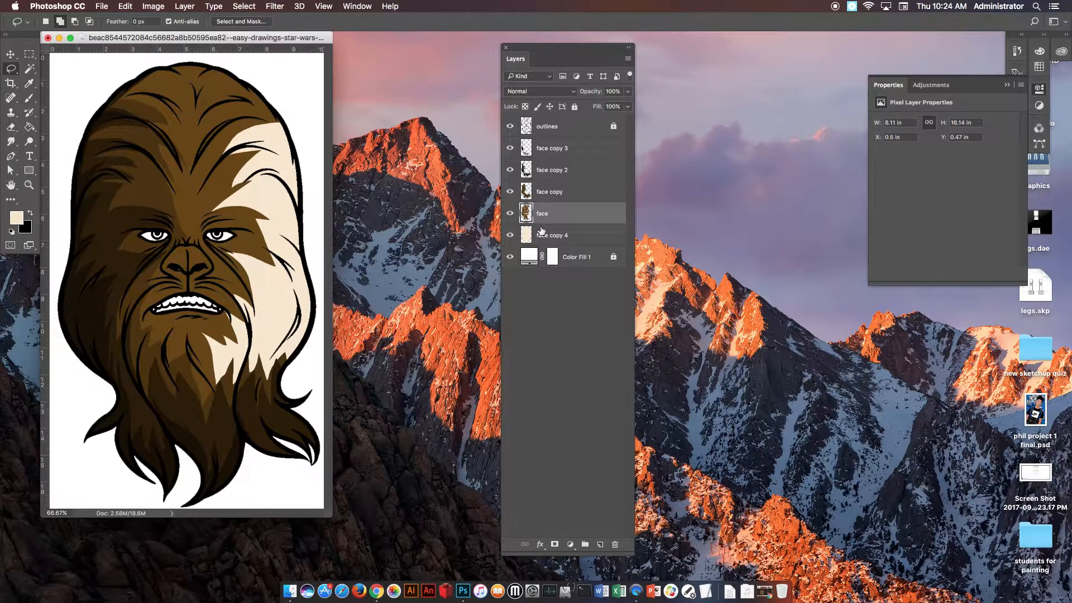
Toggle the face and face copy layers off and on to compare their shading
left_click(510, 214)
left_click(510, 214)
left_click(509, 192)
left_click(510, 192)
Reapply the Gaussian Blur to the face layer and smudge its highlight edges at the right forehead with the 50 px Smudge tool
left_click(275, 6)
left_click(284, 17)
left_click_drag(10, 141, 50, 166)
mouse_move(279, 198)
left_mouse_down()
mouse_move(248, 185)
mouse_move(251, 163)
mouse_move(279, 166)
mouse_move(242, 154)
mouse_move(247, 132)
mouse_move(297, 139)
left_mouse_up()
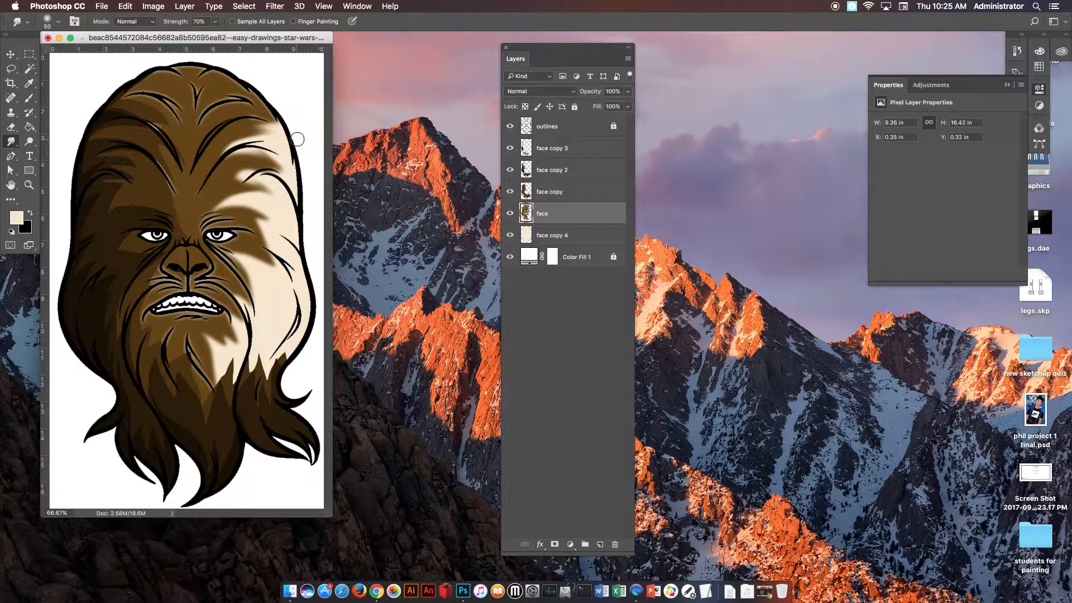
Undo the smudge strokes and the blur on the face layer
key("super+alt+z")
key("super+alt+z")
key("super+alt+z")
key("super+alt+z")
key("super+alt+z")
key("super+alt+z")
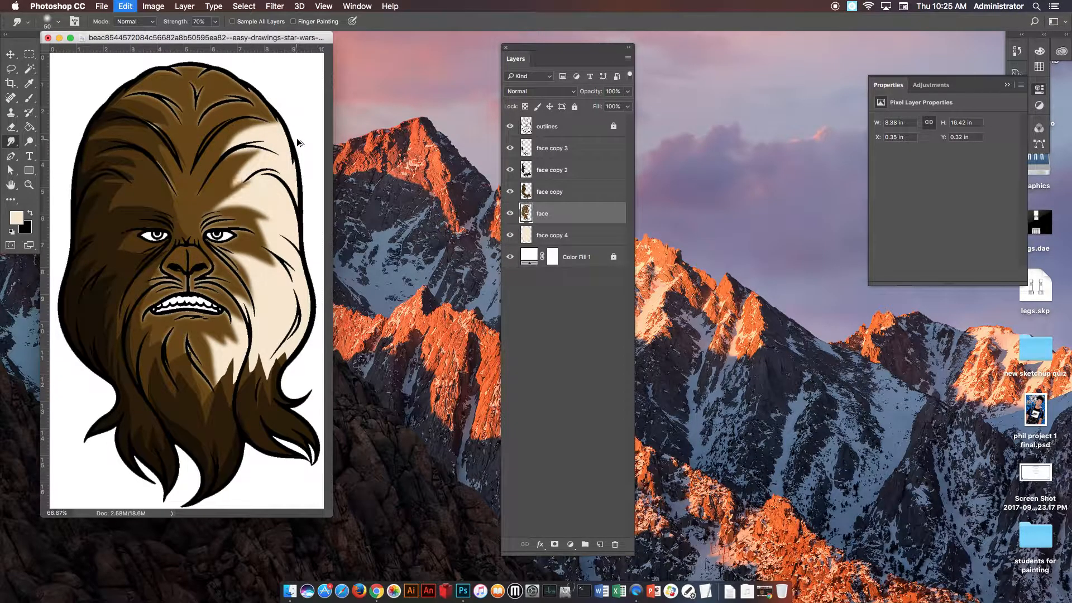
key("super+alt+z")
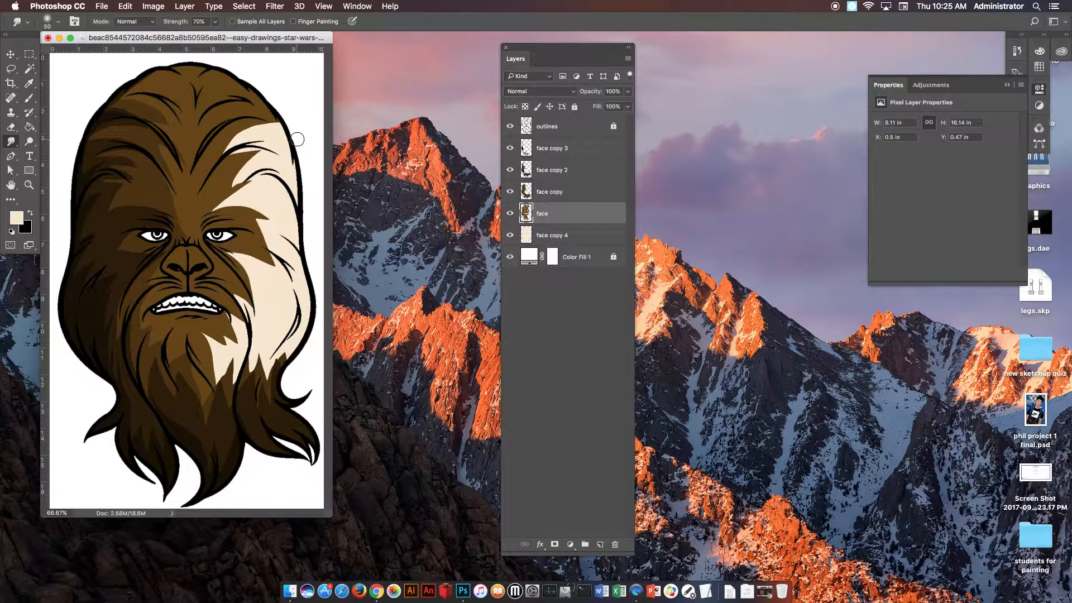